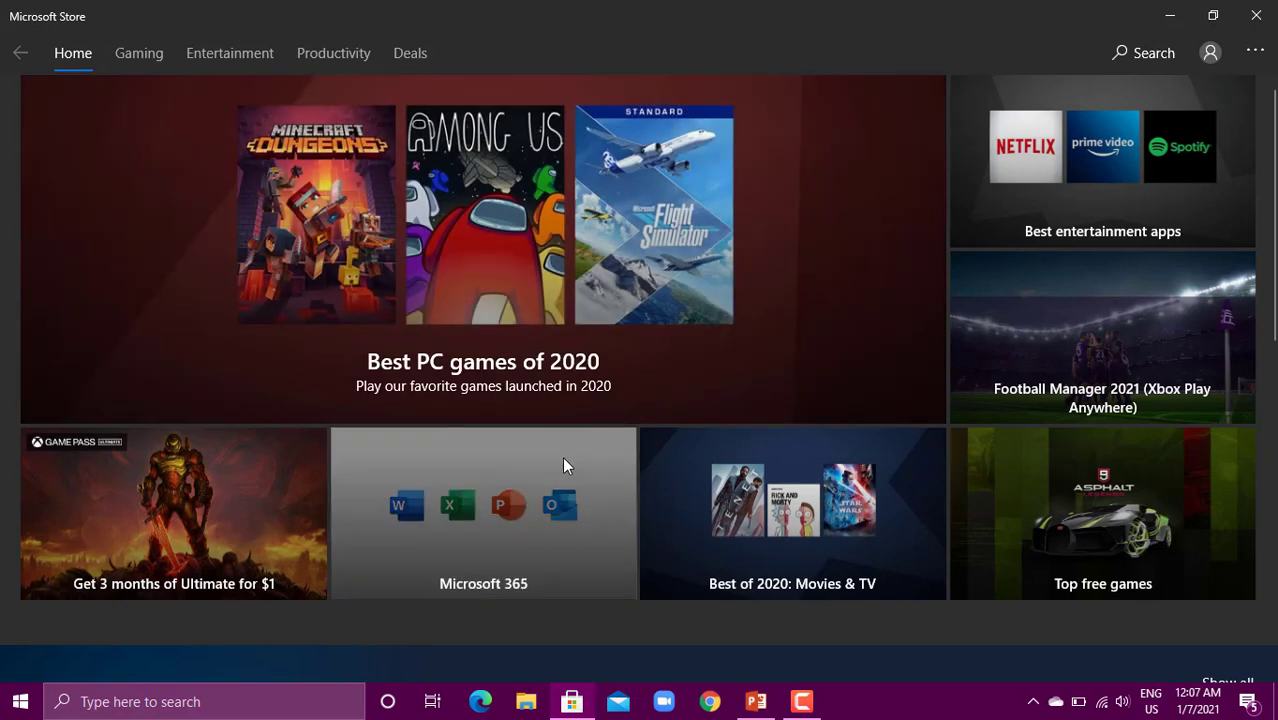
Search the store for vlc and open the VLC app's page to review its details
scroll(562, 456, "down", 2)
scroll(562, 456, "up", 2)
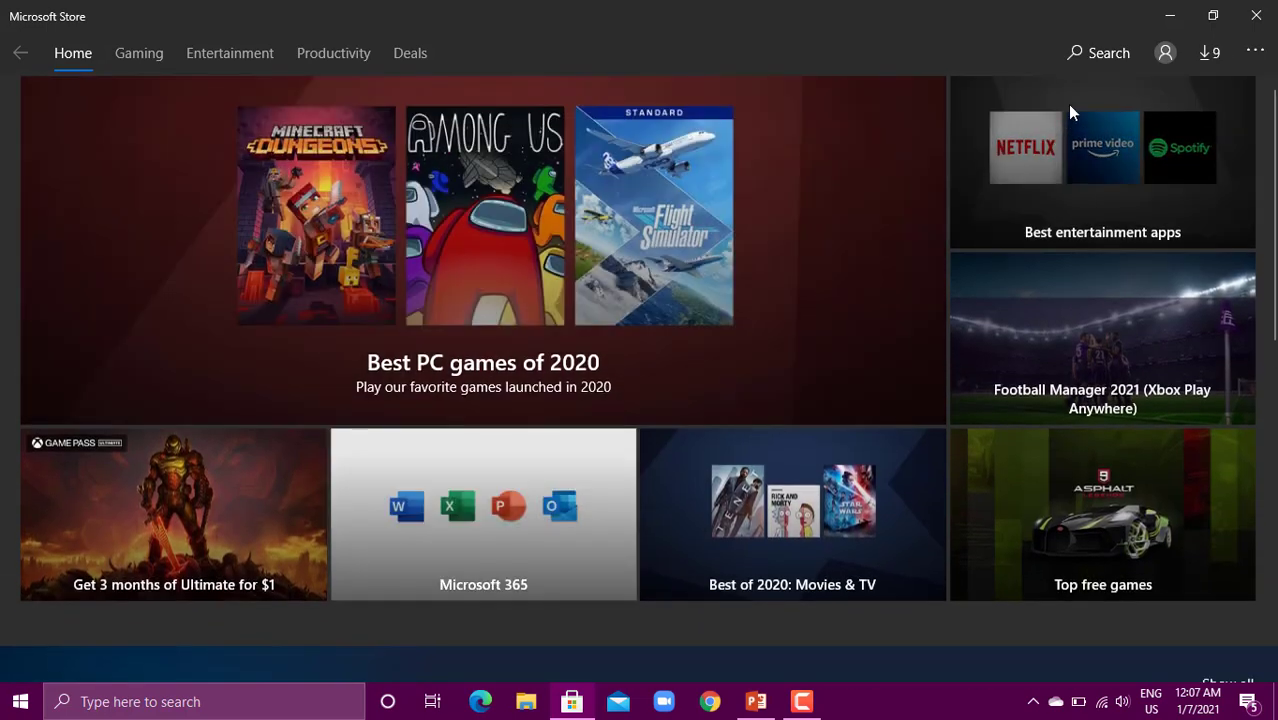
left_click(1087, 53)
type("vlc")
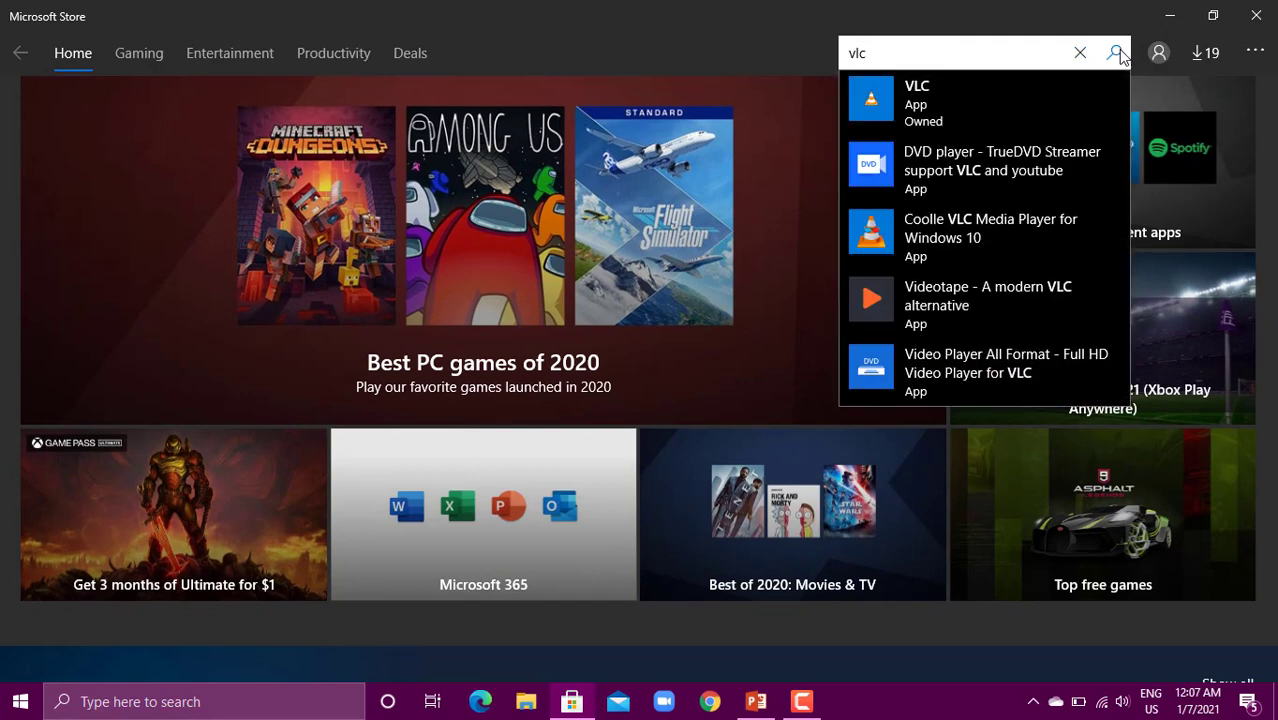
left_click(1116, 53)
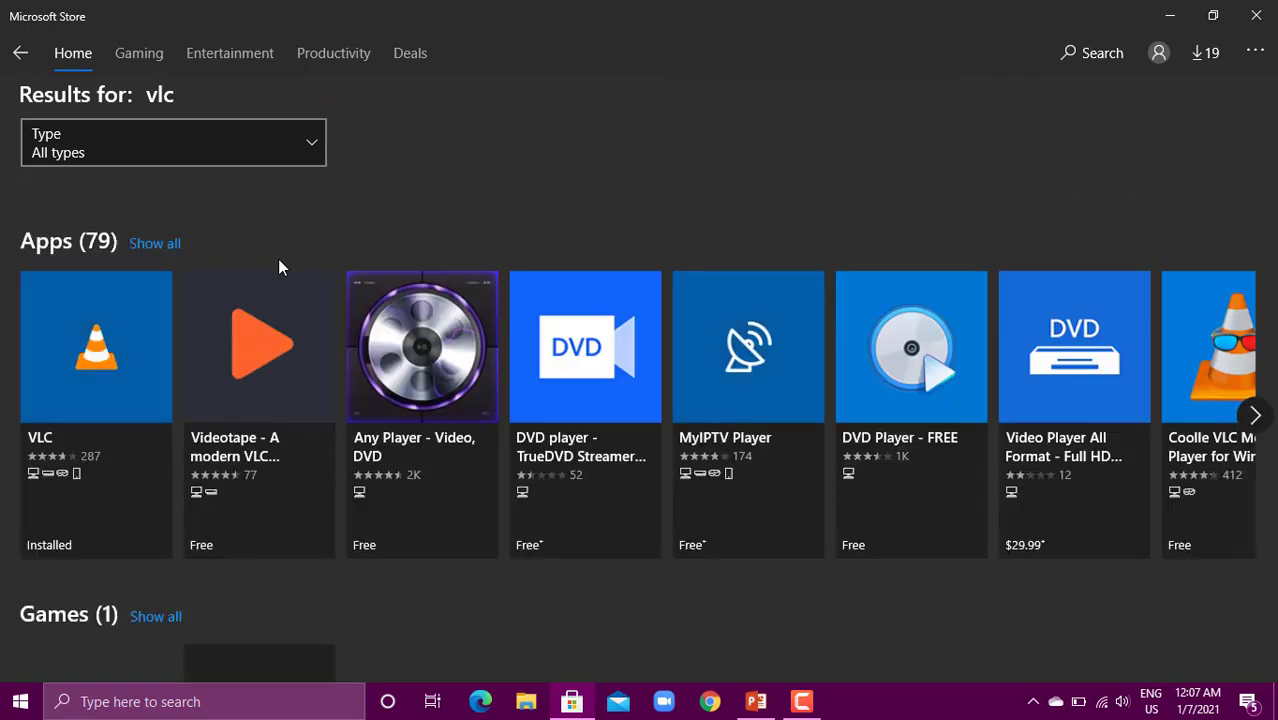
scroll(278, 266, "down", 2)
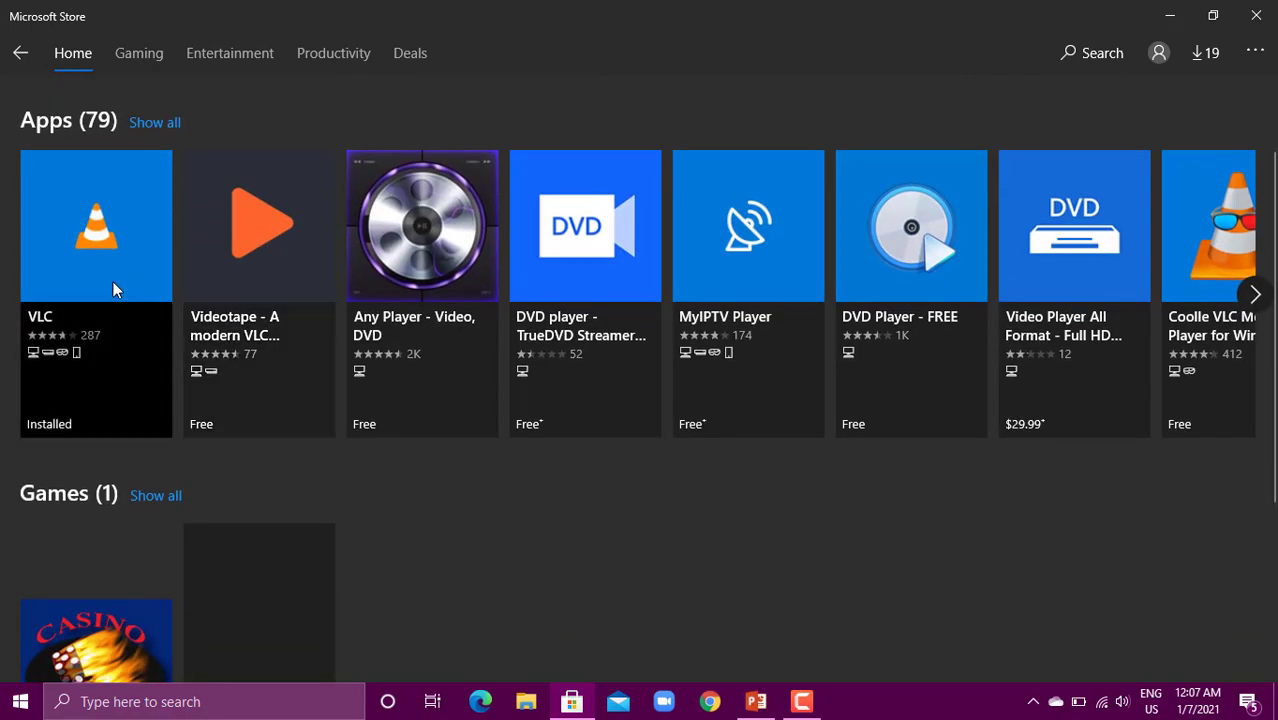
left_click(112, 281)
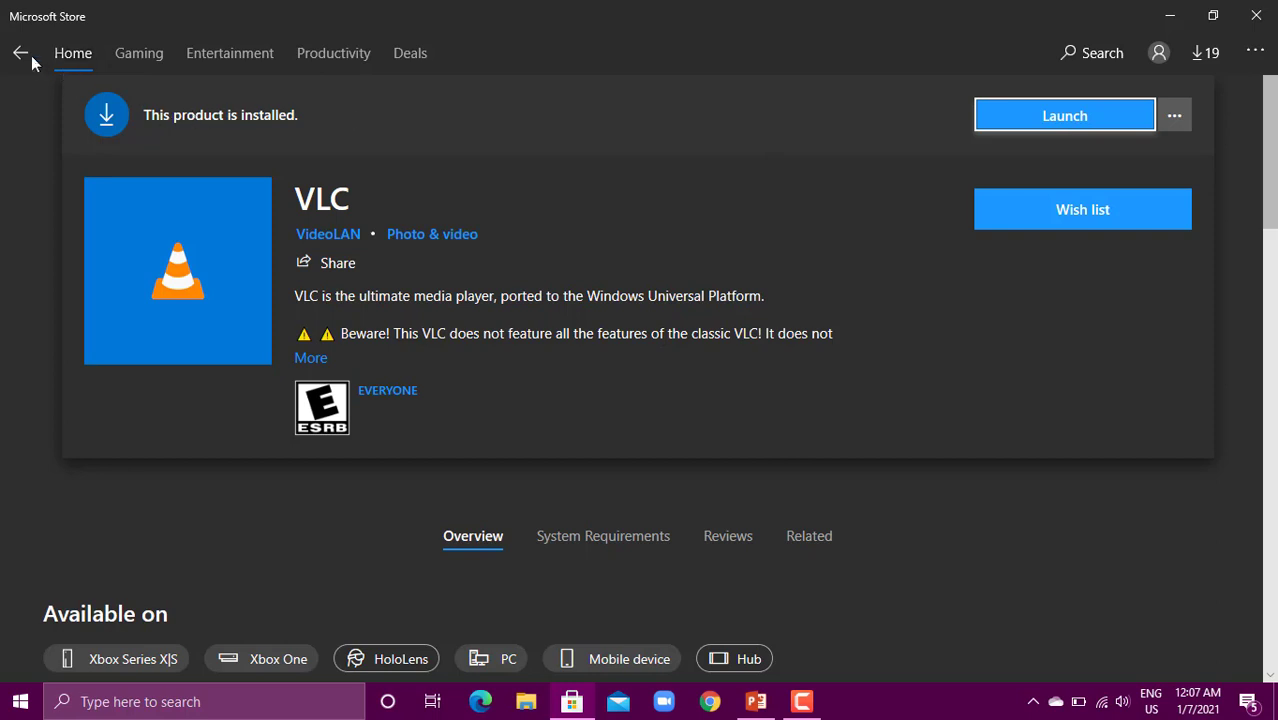
scroll(184, 226, "down", 1)
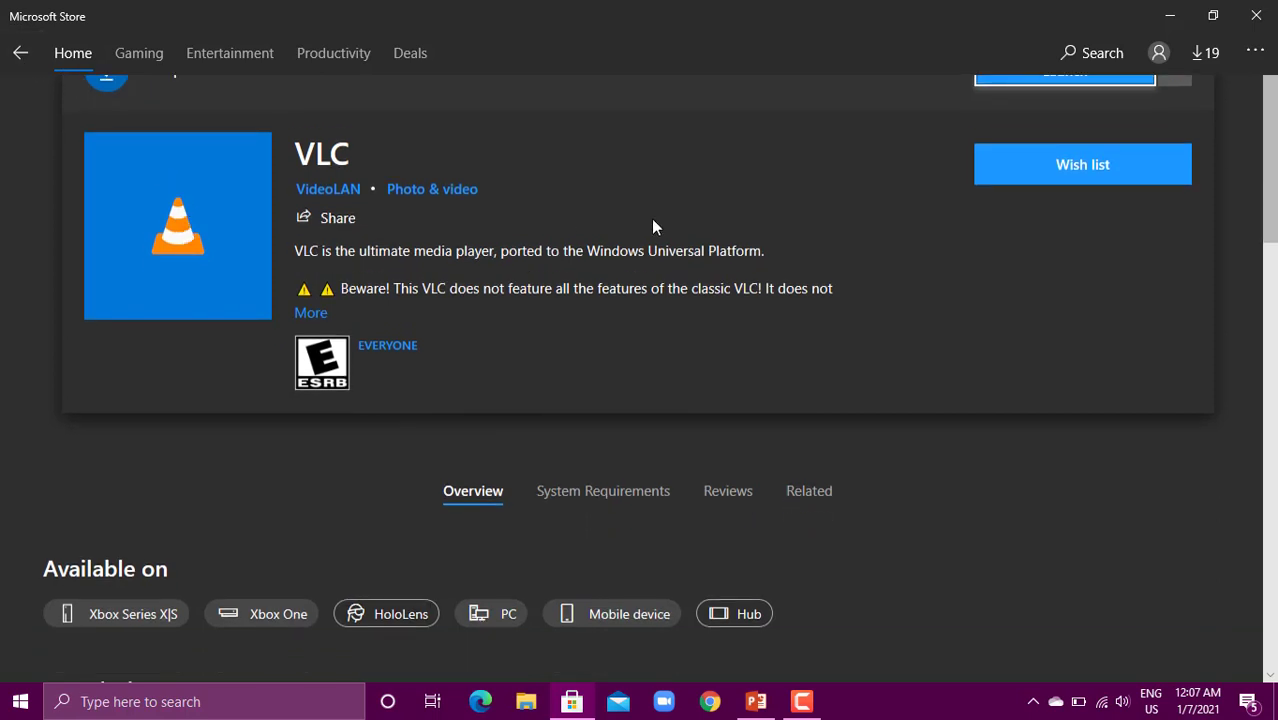
scroll(653, 226, "up", 1)
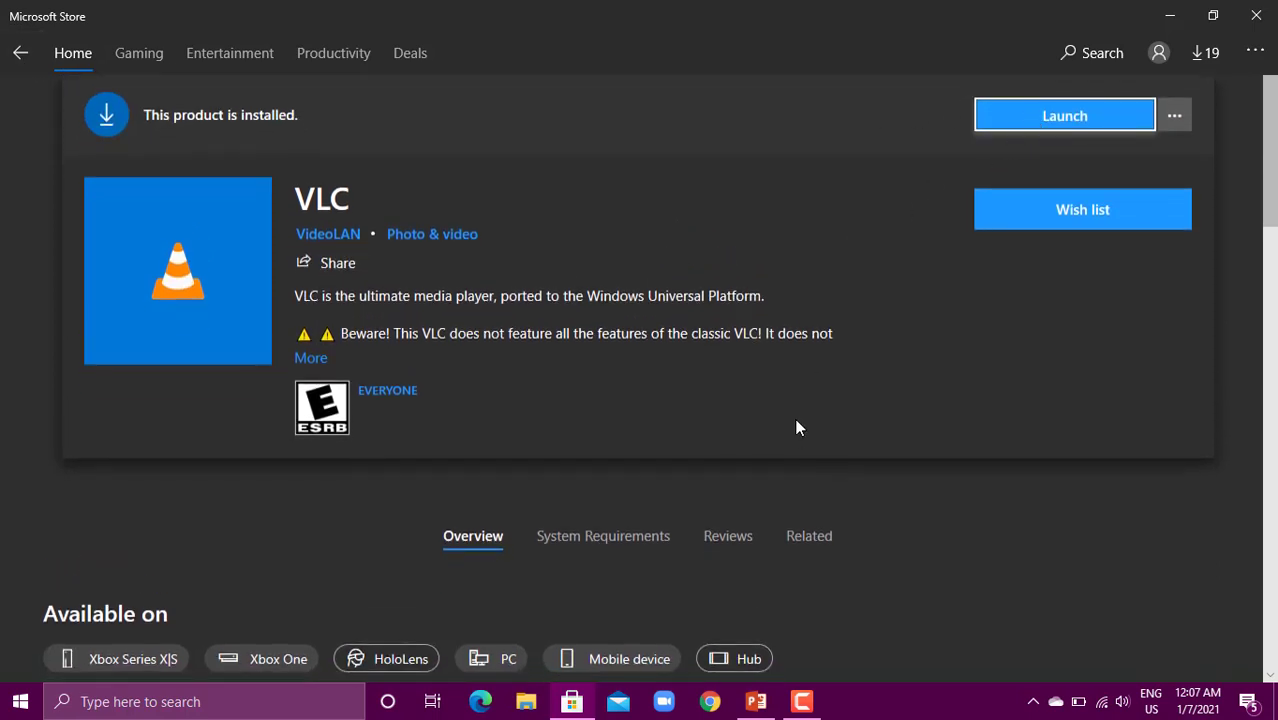
Find VLC through Windows search, launch the installed app, and close it again
left_click(270, 697)
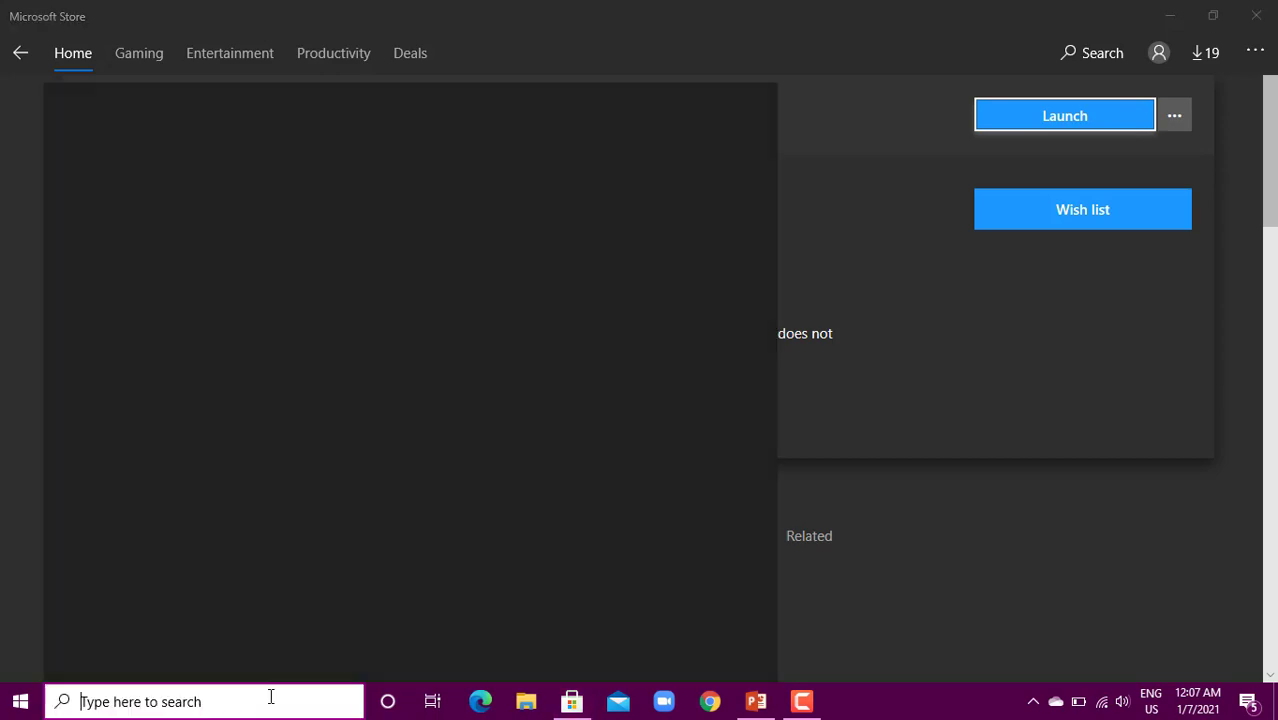
type("vlc")
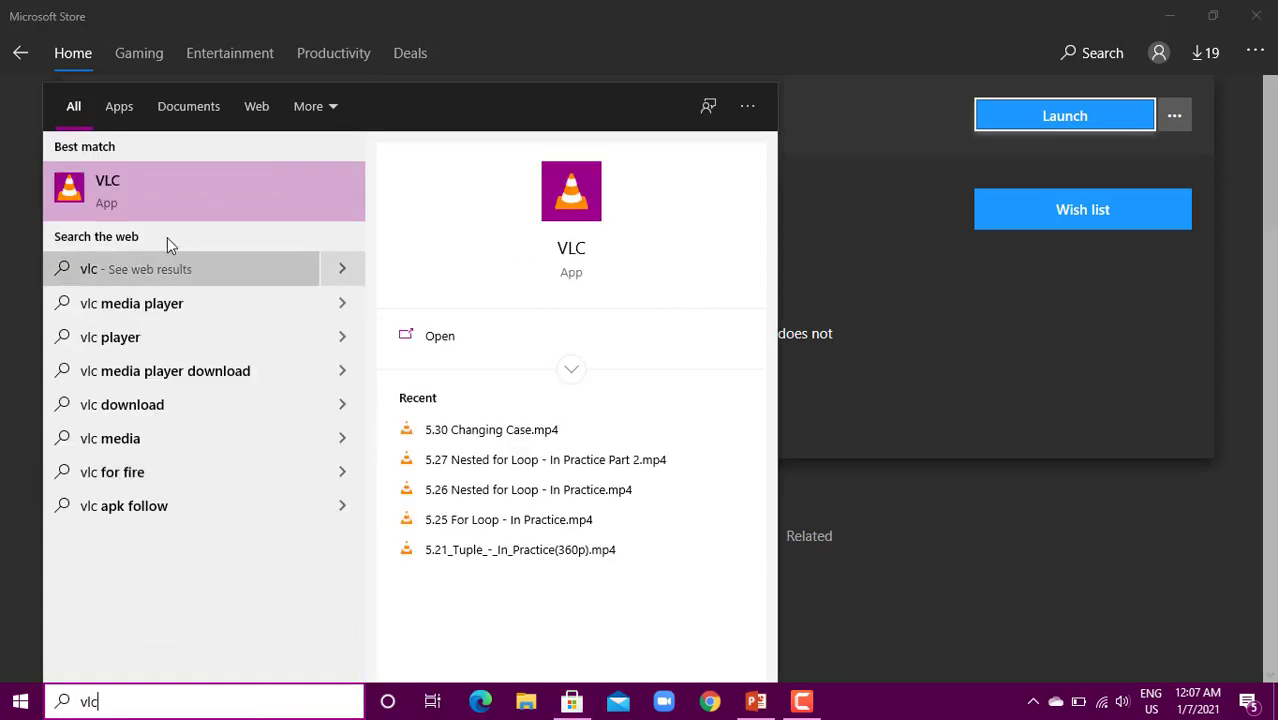
left_click(150, 207)
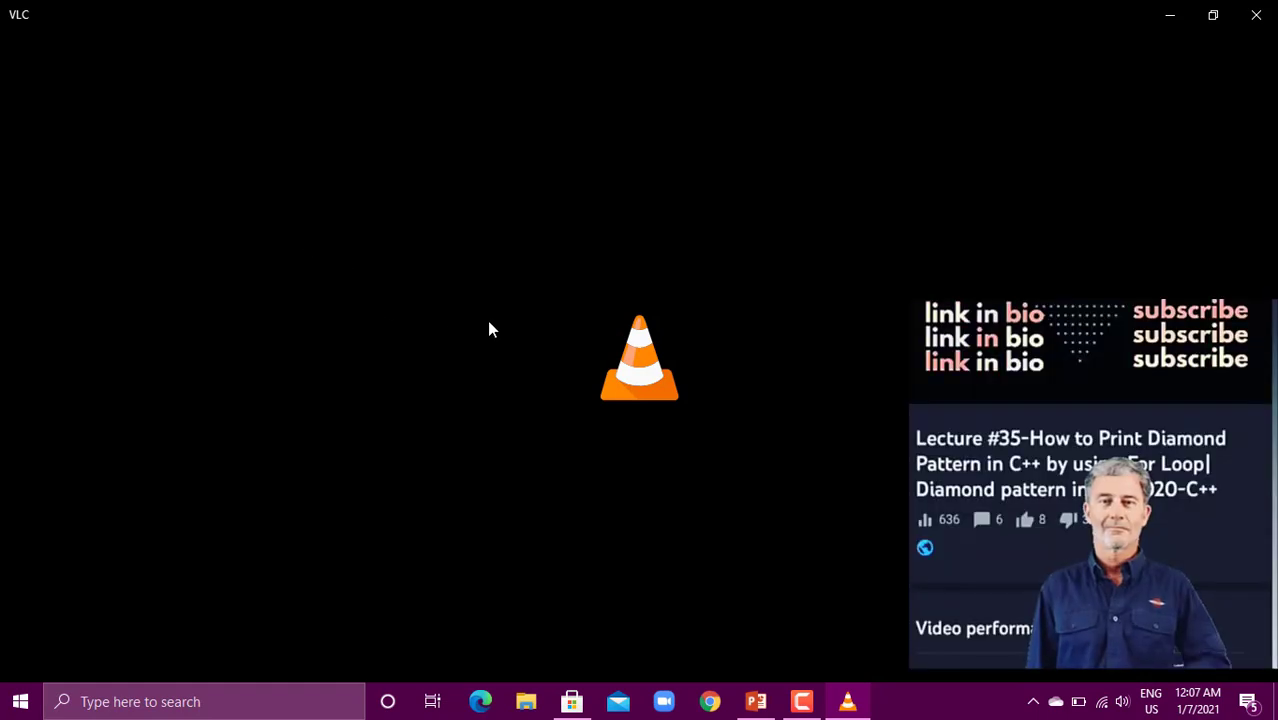
left_click(1256, 14)
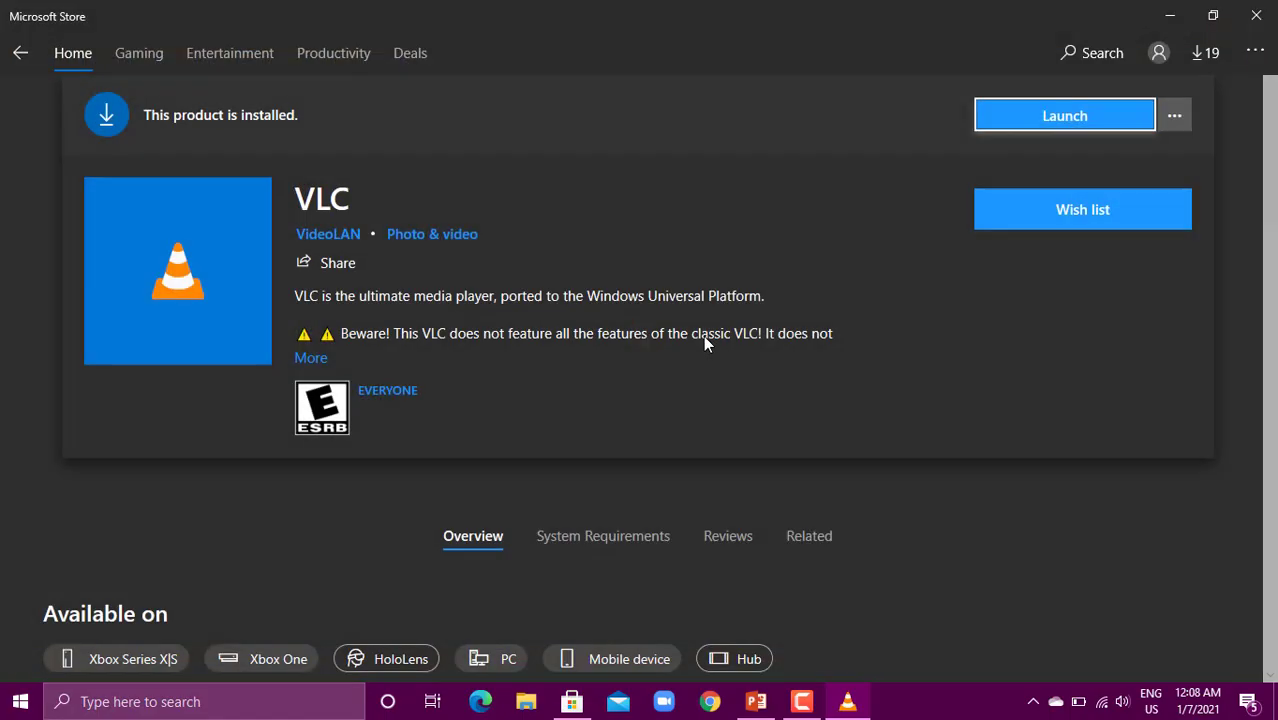
Return from the VLC page, replace the store search with ubuntu, and open the Ubuntu app's page
left_click(19, 56)
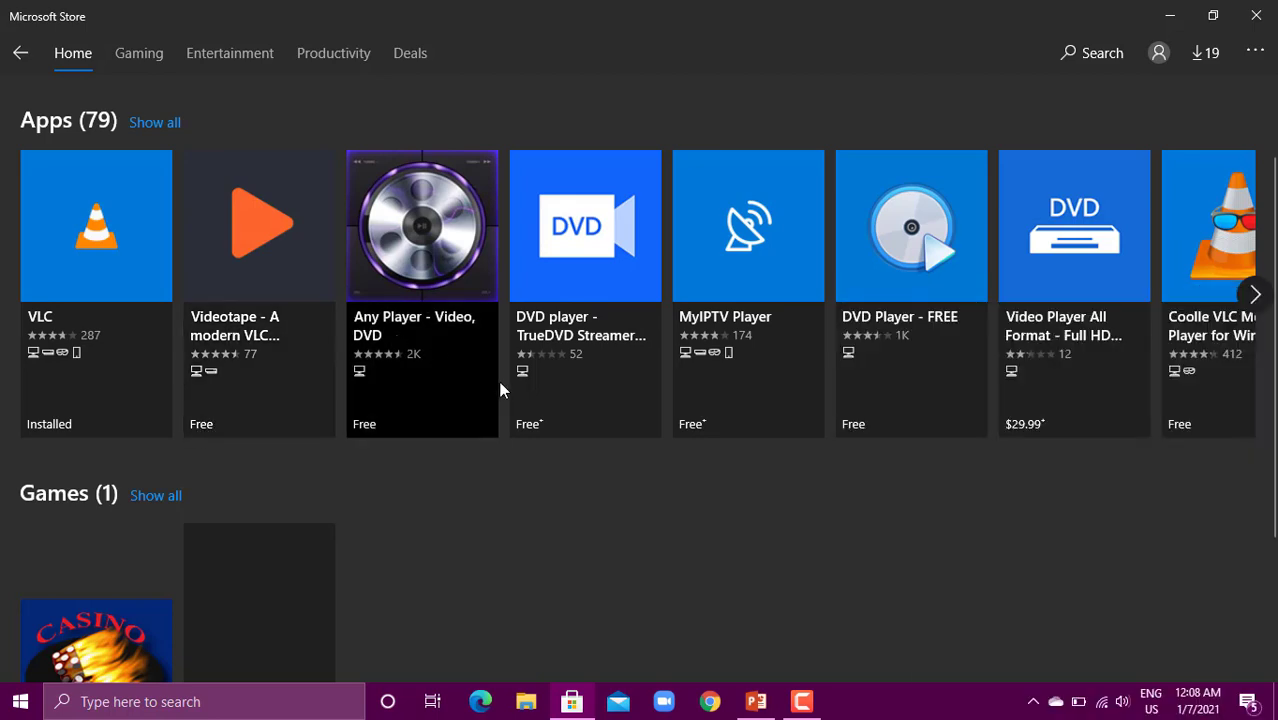
scroll(619, 437, "up", 2)
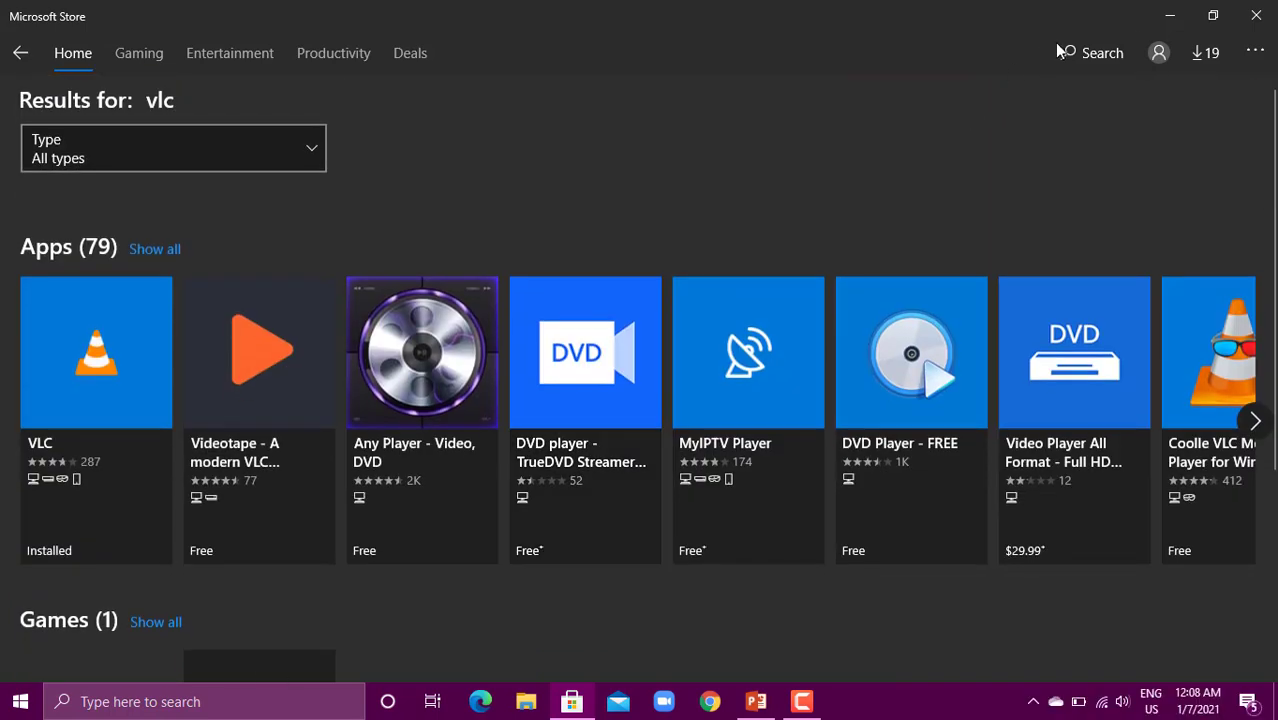
left_click(1090, 52)
type("vlcubu")
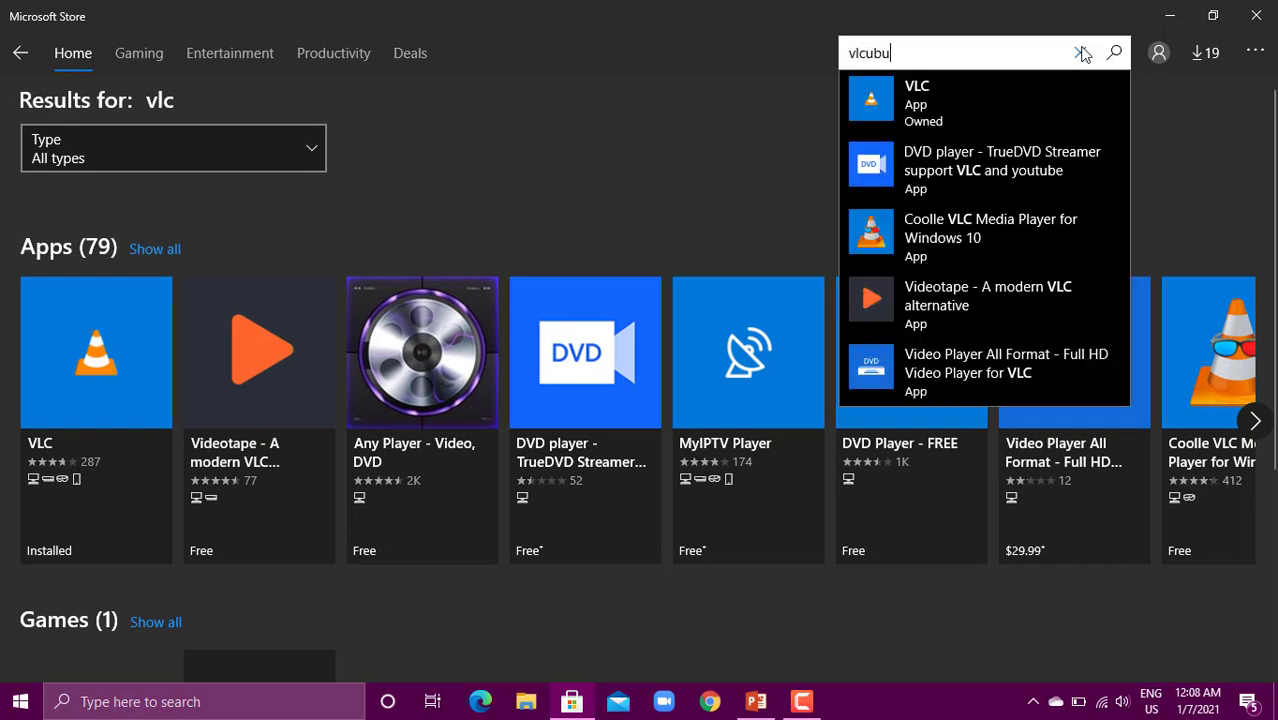
type("nt")
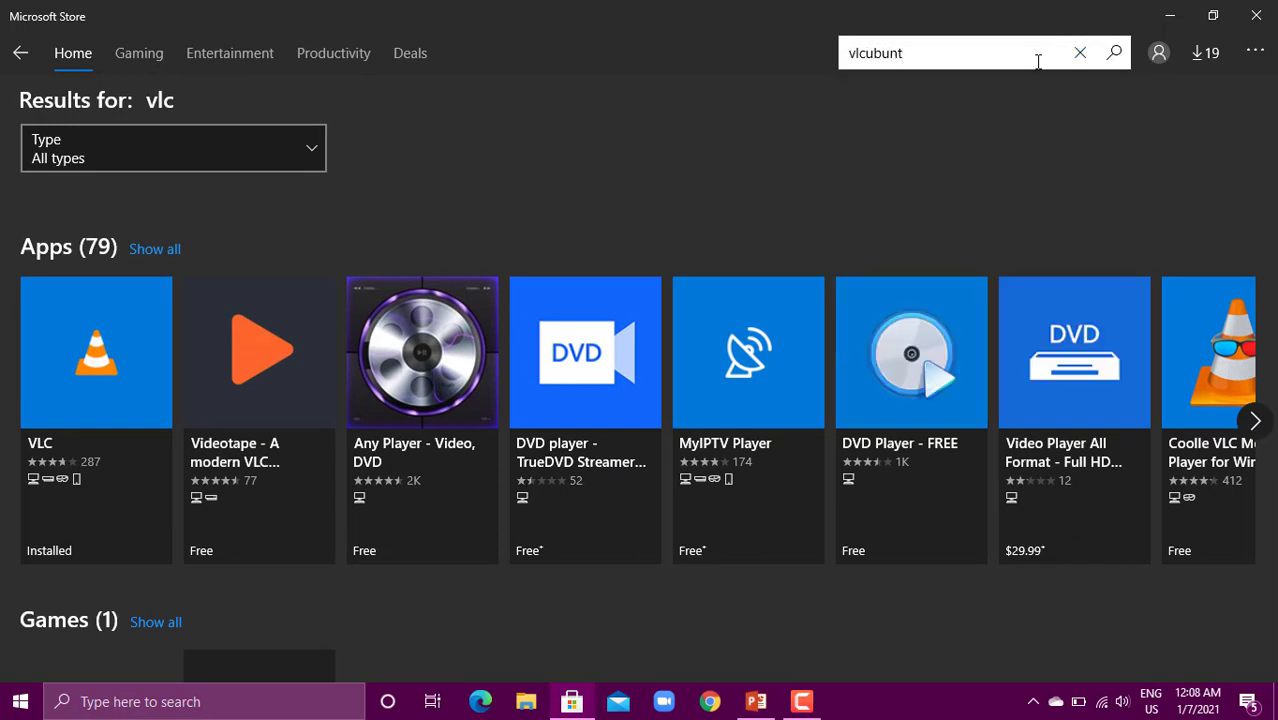
key("BackSpace")
key("BackSpace")
key("BackSpace")
key("BackSpace")
key("BackSpace")
key("BackSpace")
key("BackSpace")
key("BackSpace")
type("ubun")
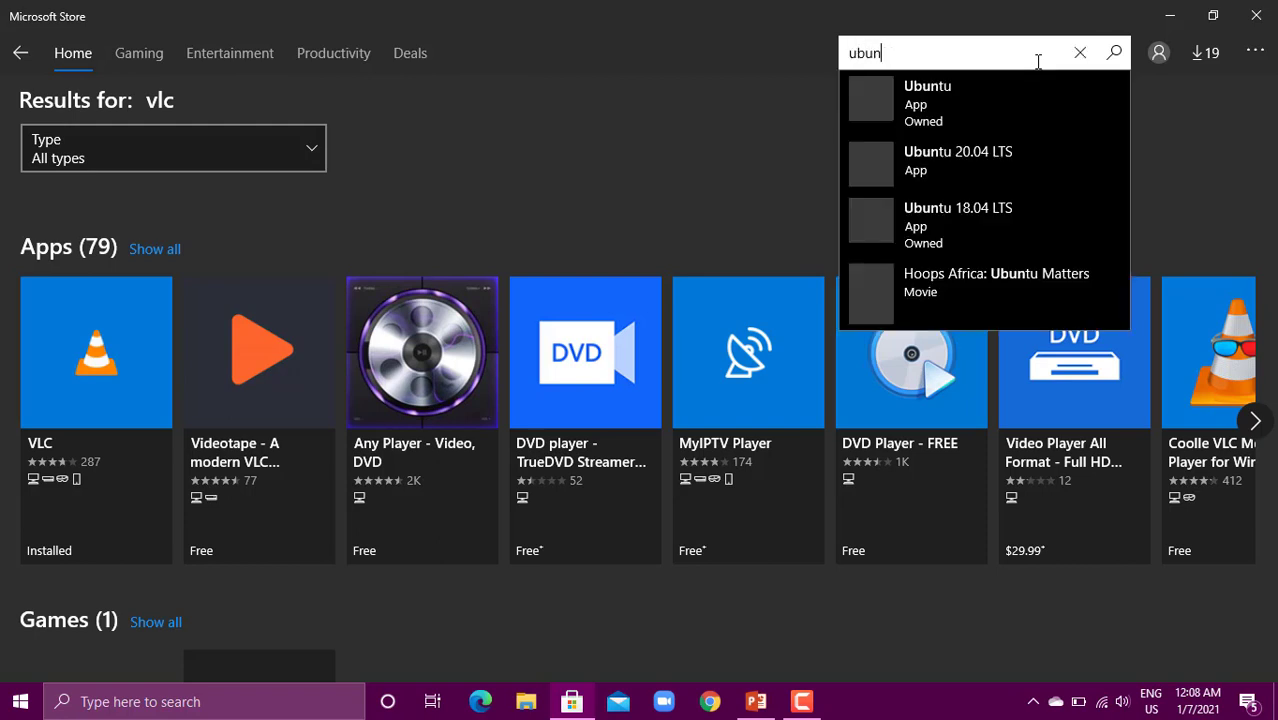
type("tu")
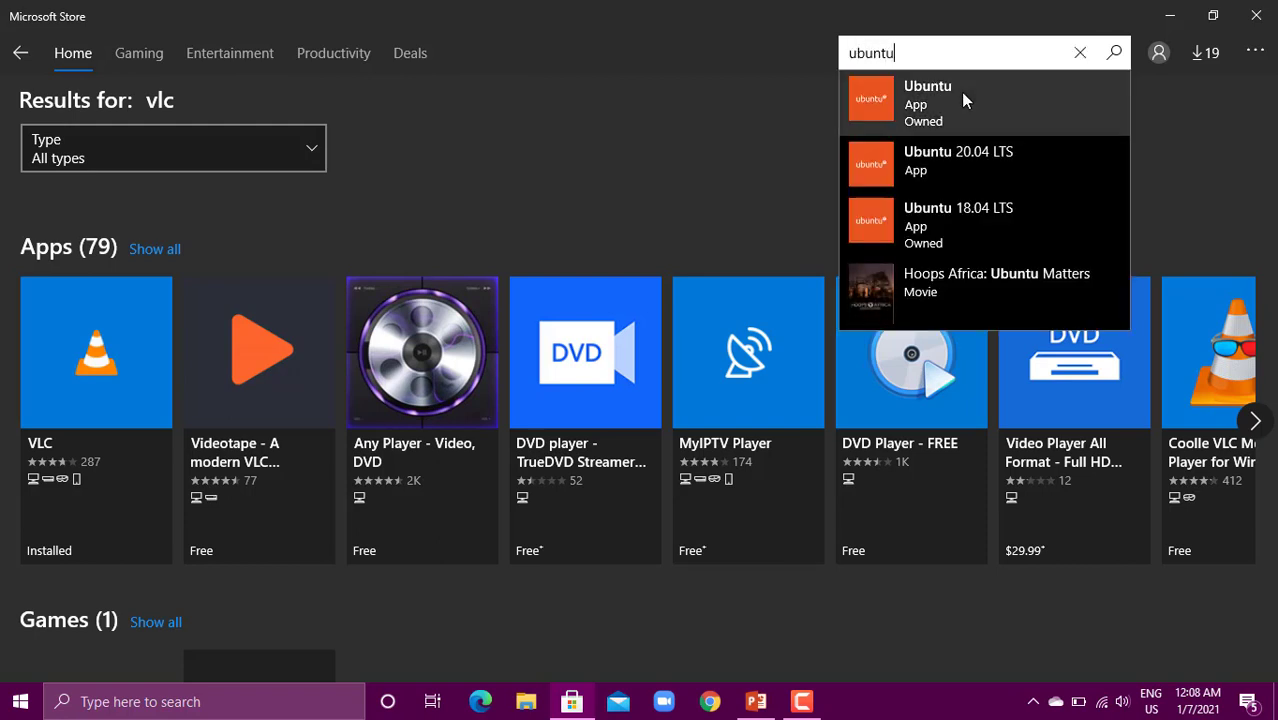
left_click(960, 92)
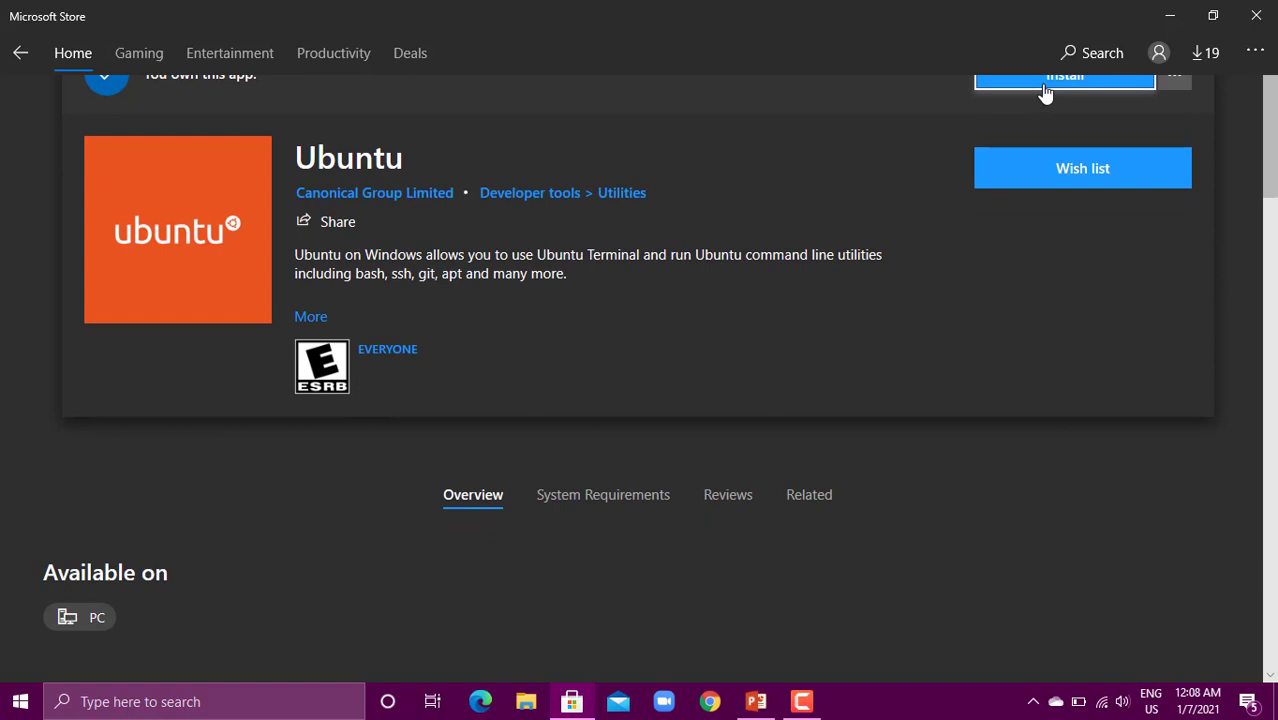
left_click(1043, 88)
Go back to the vlc search results and look through the listed apps and games
left_click(20, 52)
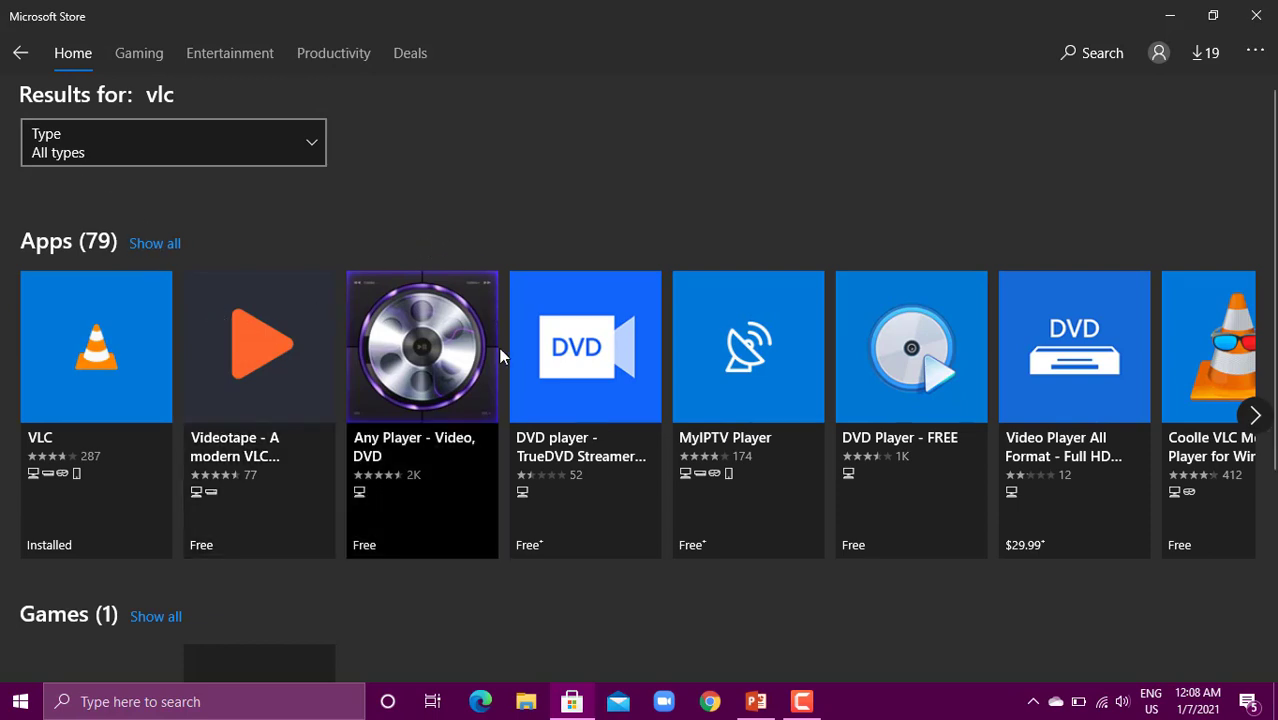
scroll(500, 377, "down", 3)
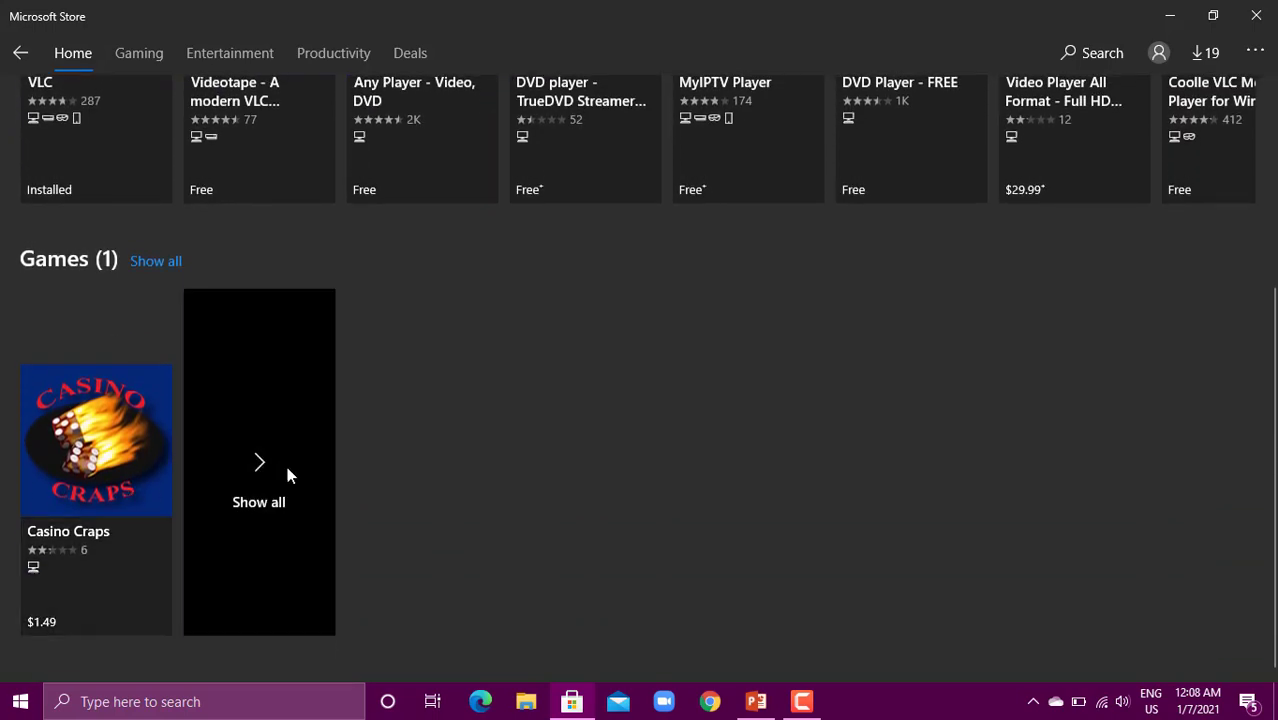
scroll(374, 443, "up", 3)
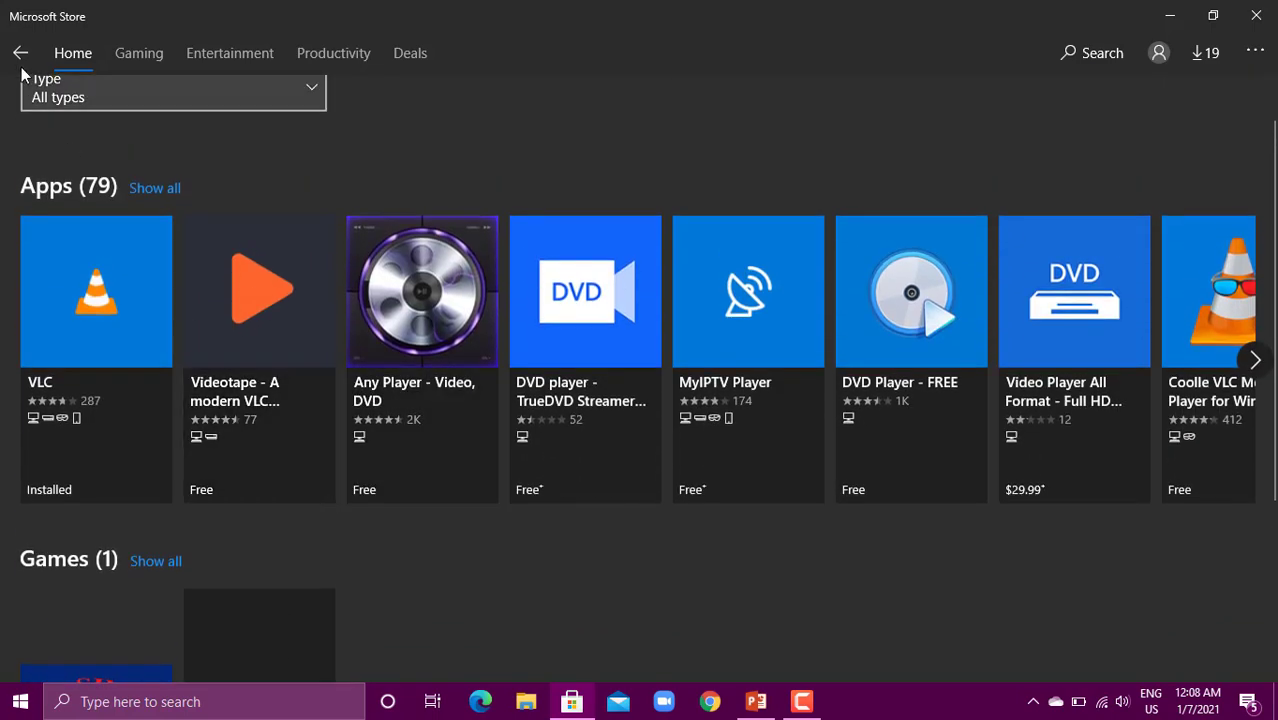
Browse the Gaming category, from the best selling games to the top free and new PC games
left_click(130, 57)
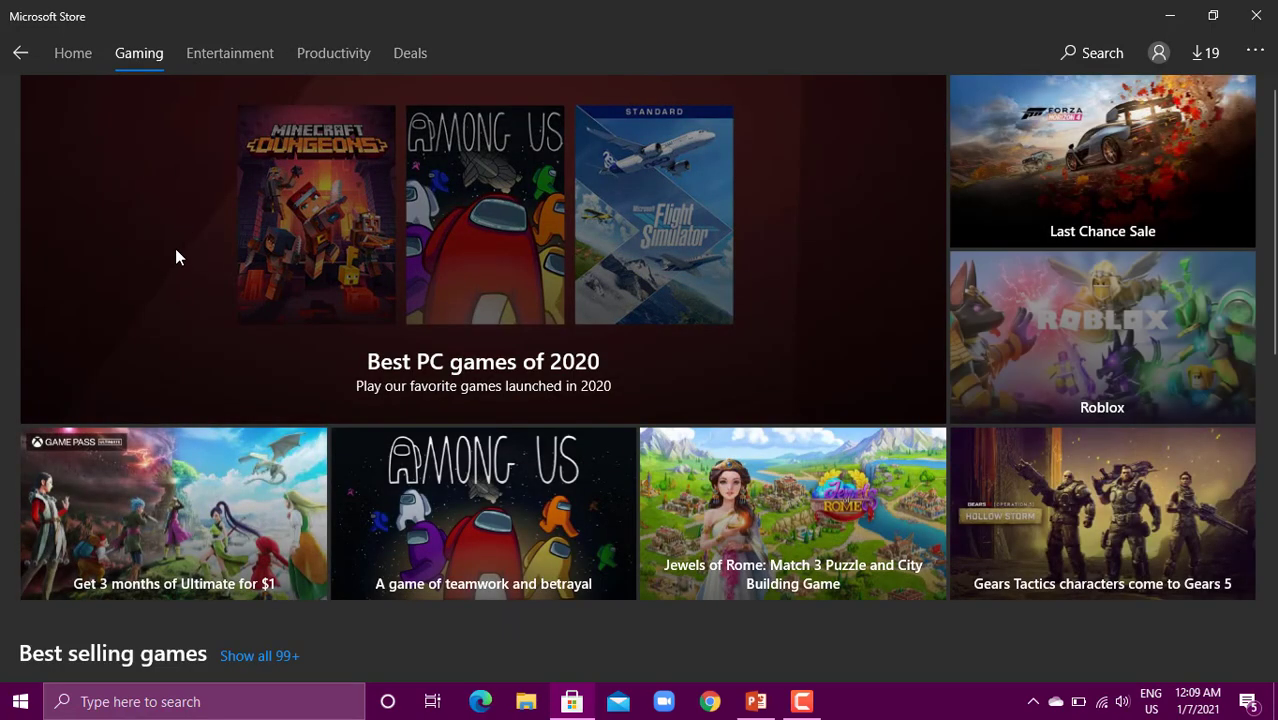
scroll(174, 252, "down", 1)
scroll(174, 263, "down", 5)
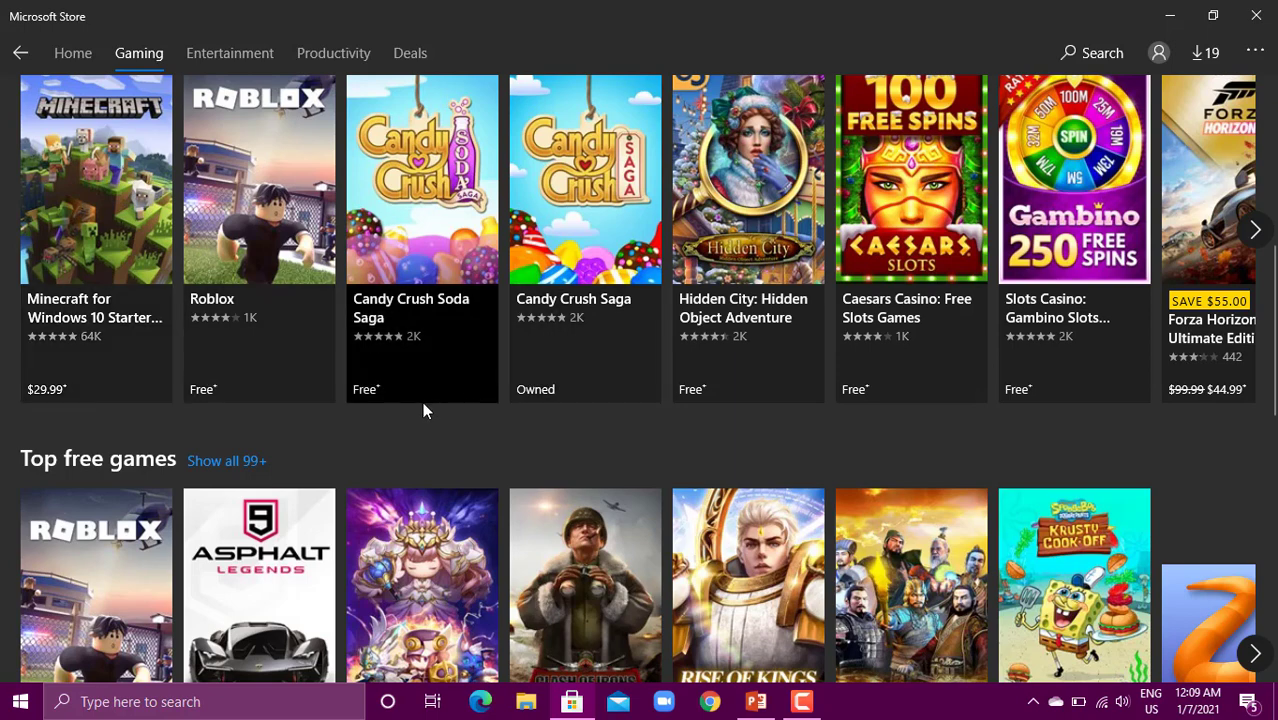
scroll(387, 433, "down", 3)
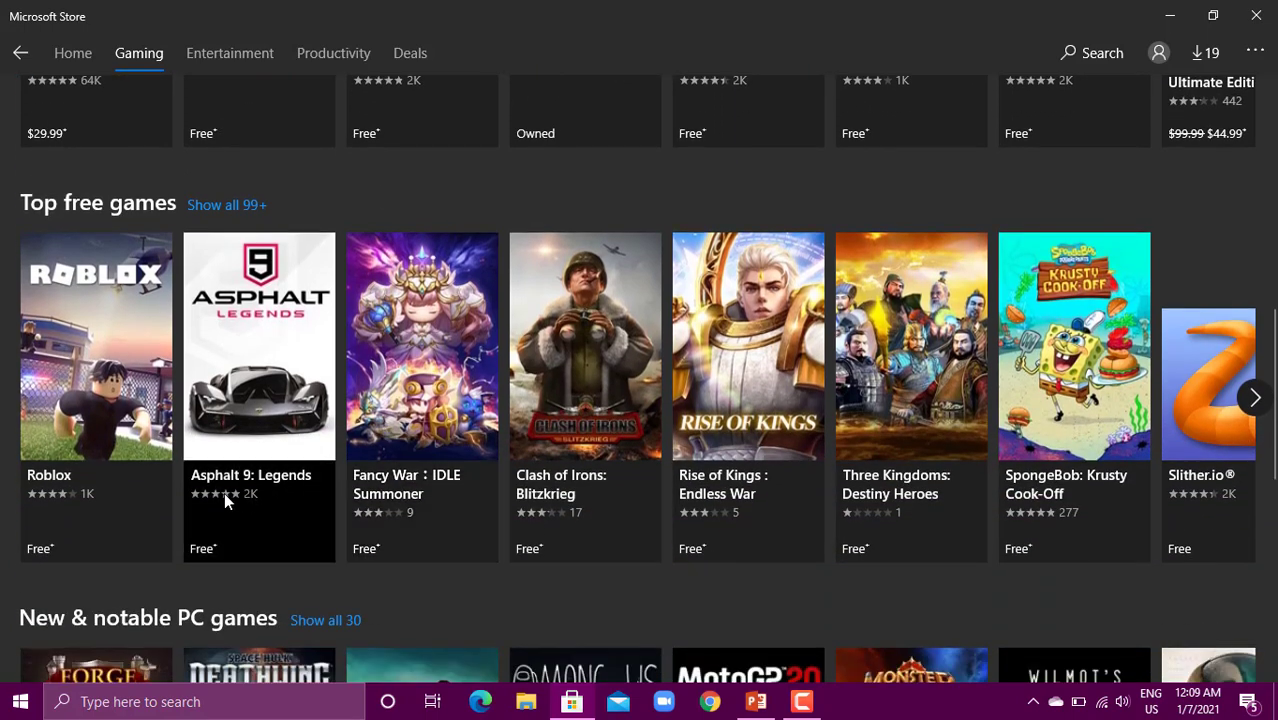
scroll(107, 478, "down", 2)
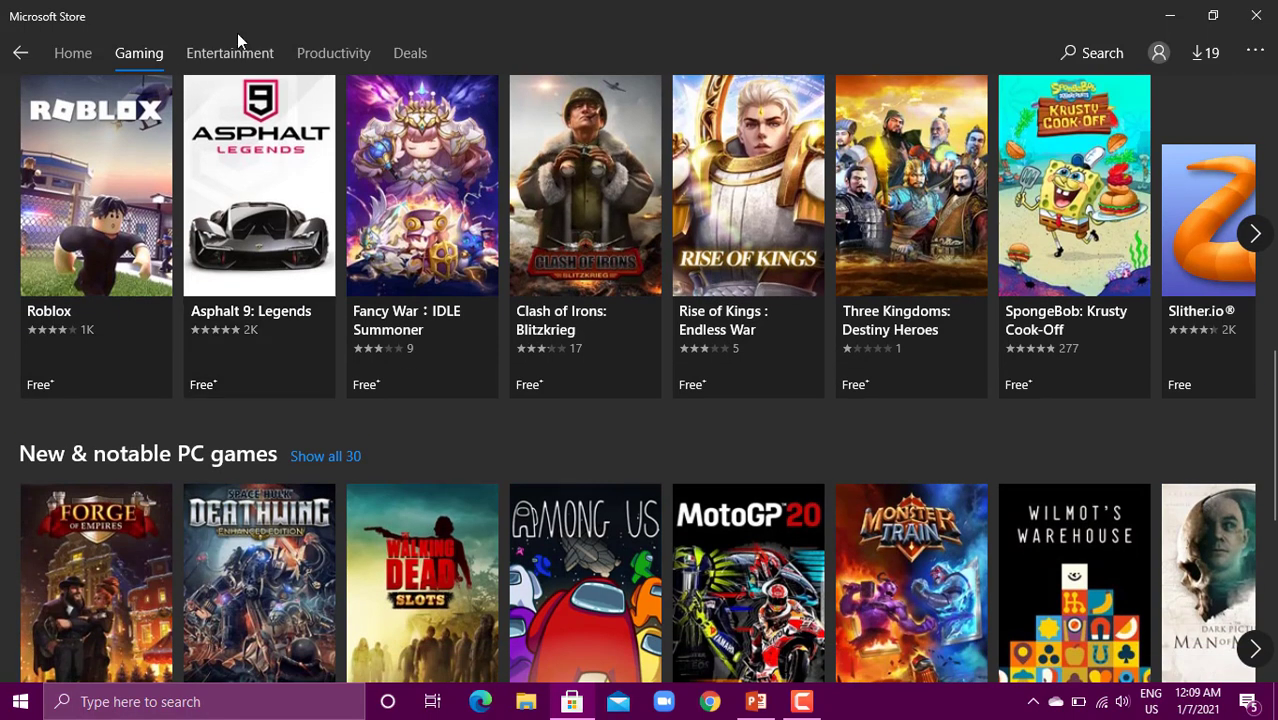
Browse the Entertainment category's new movies, TV streaming apps and top-rented movies
left_click(237, 50)
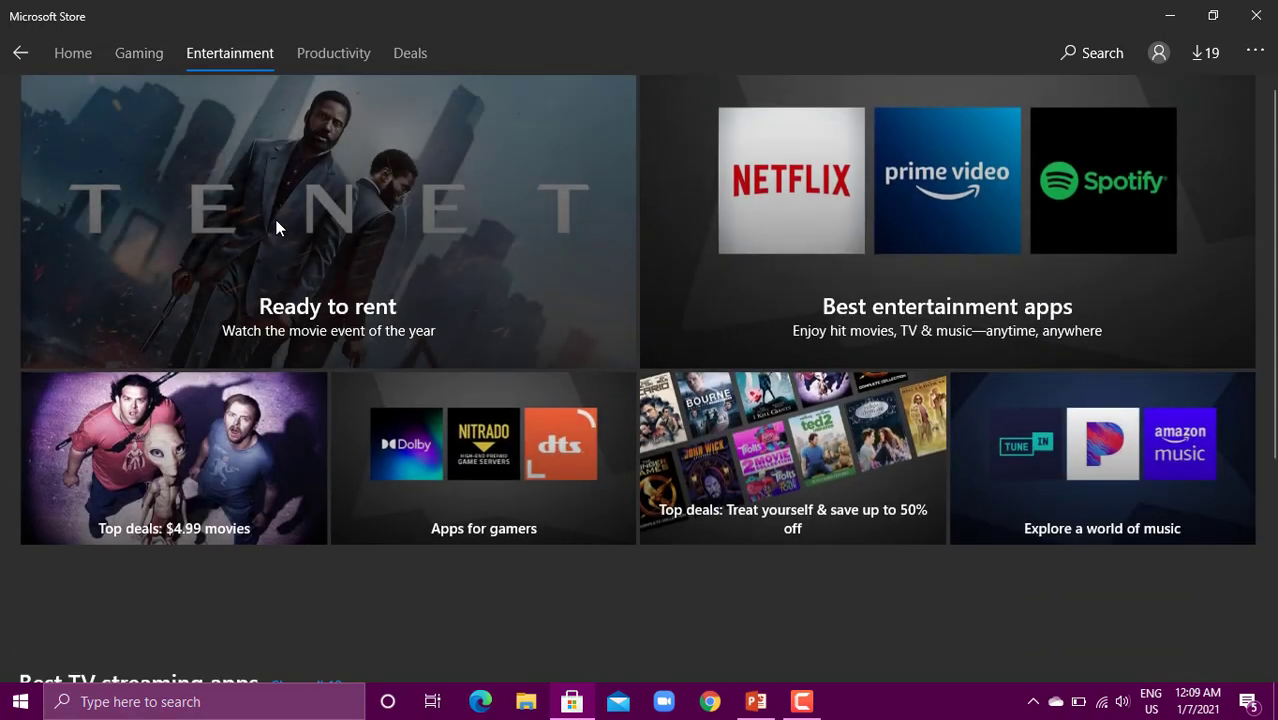
scroll(278, 228, "down", 1)
scroll(278, 228, "up", 2)
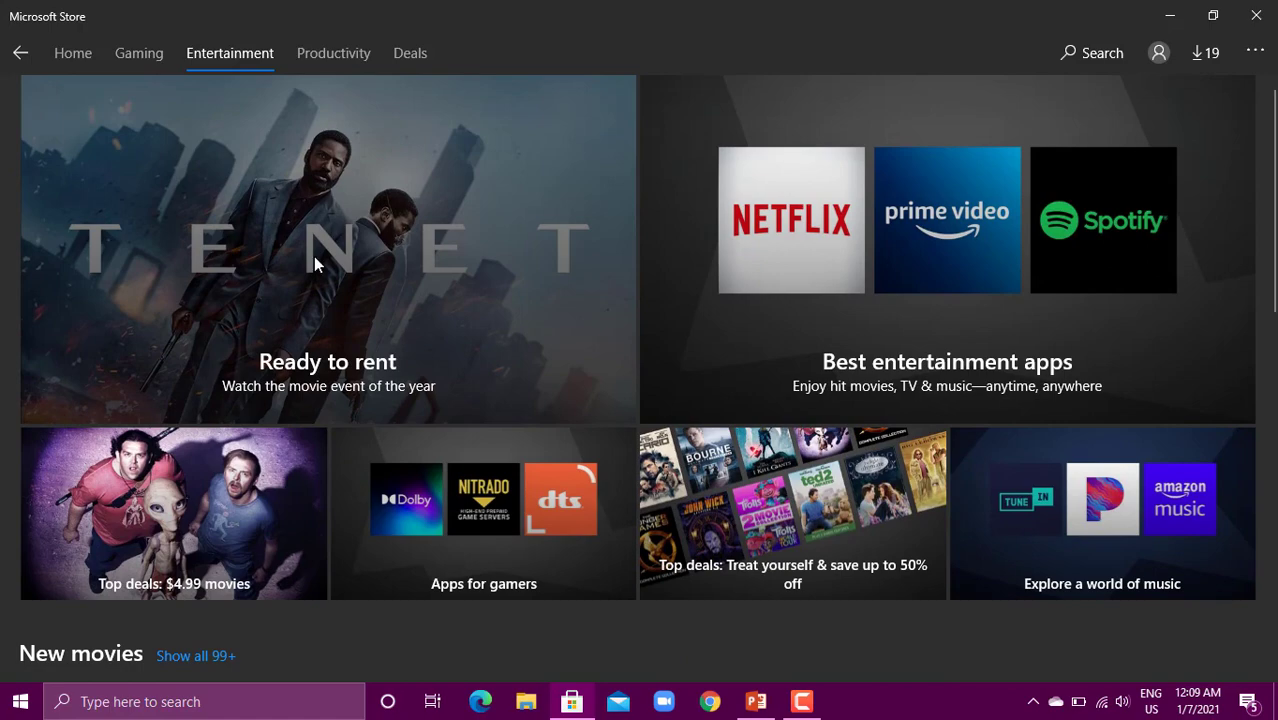
scroll(314, 256, "down", 5)
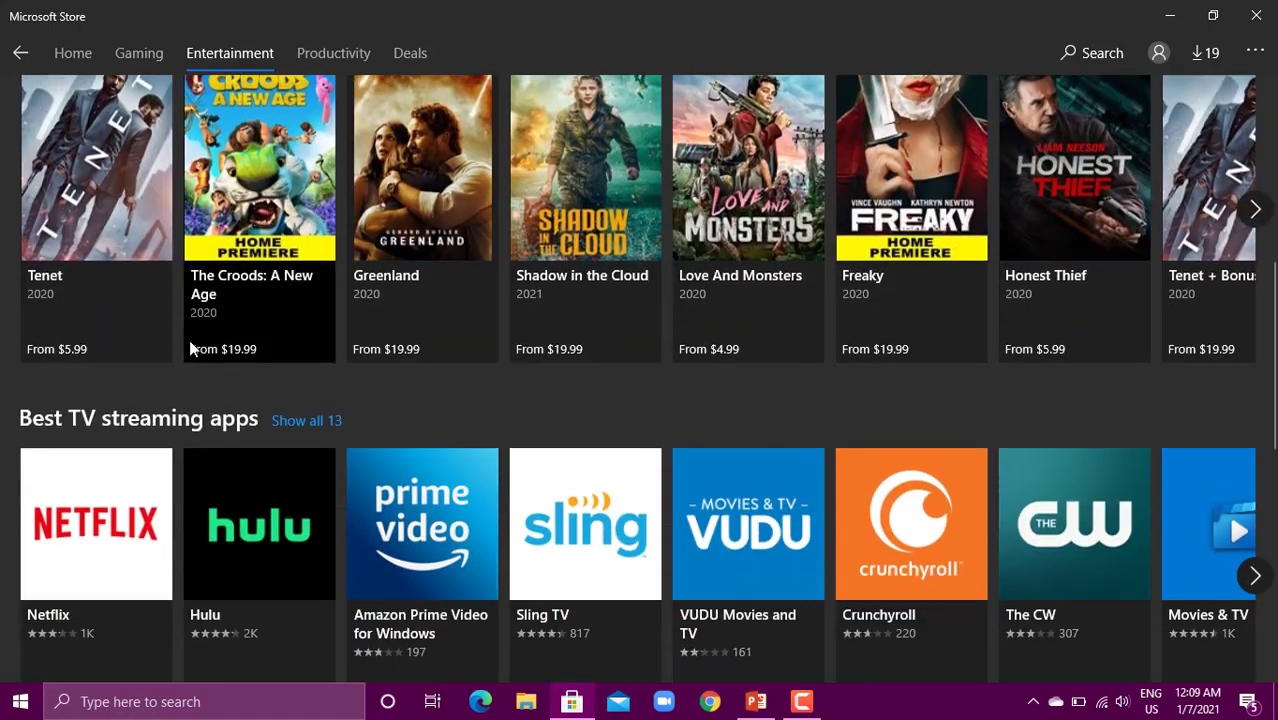
scroll(291, 357, "down", 3)
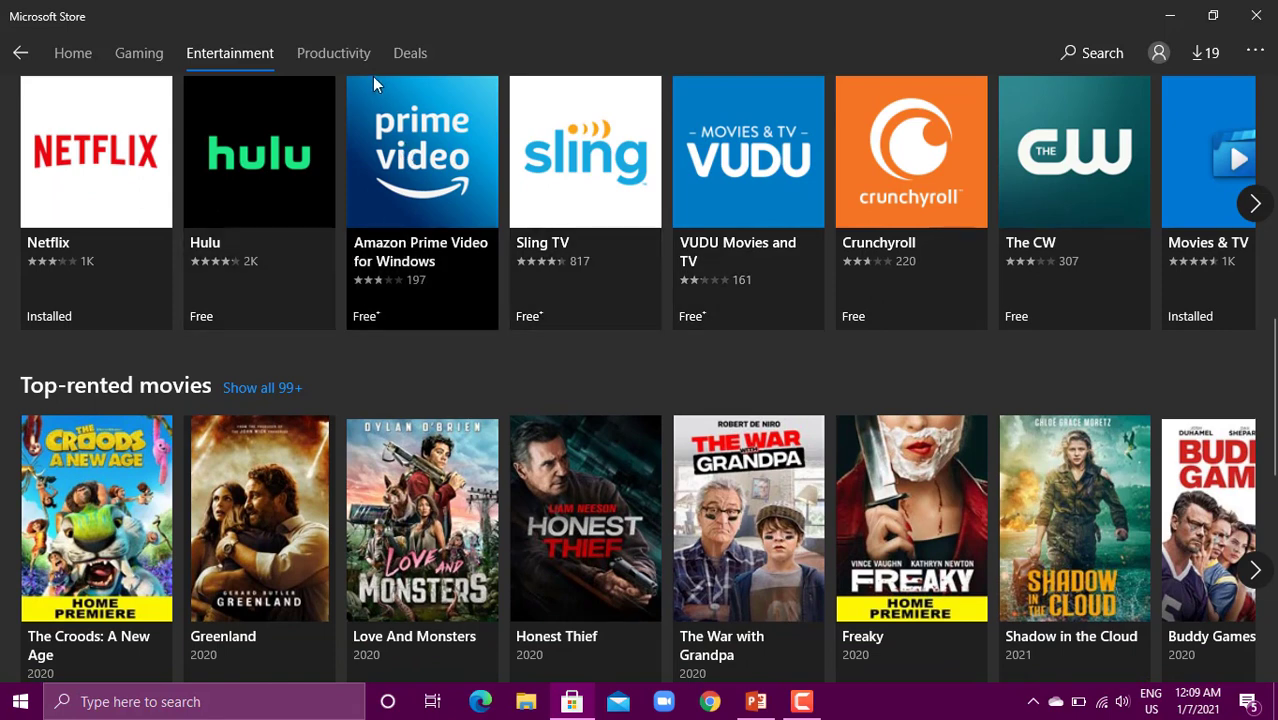
Browse the current offers in the Deals category, including the PC games specials
left_click(405, 60)
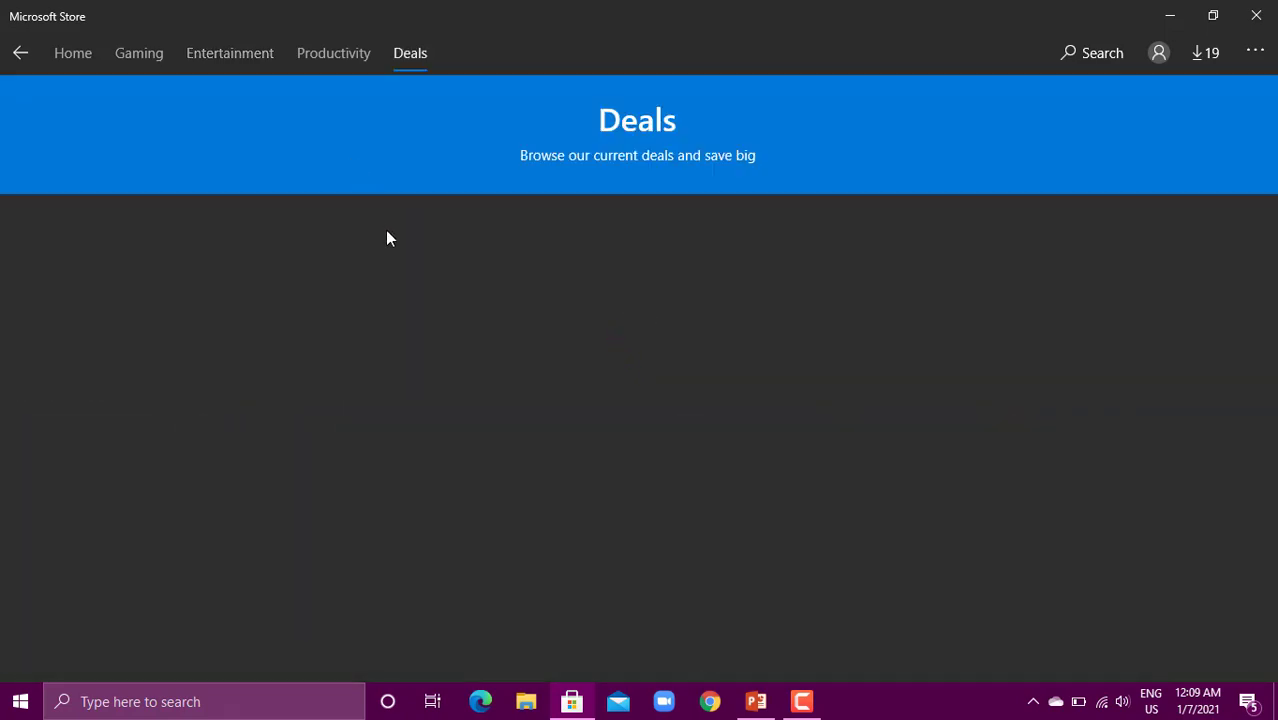
scroll(158, 216, "down", 2)
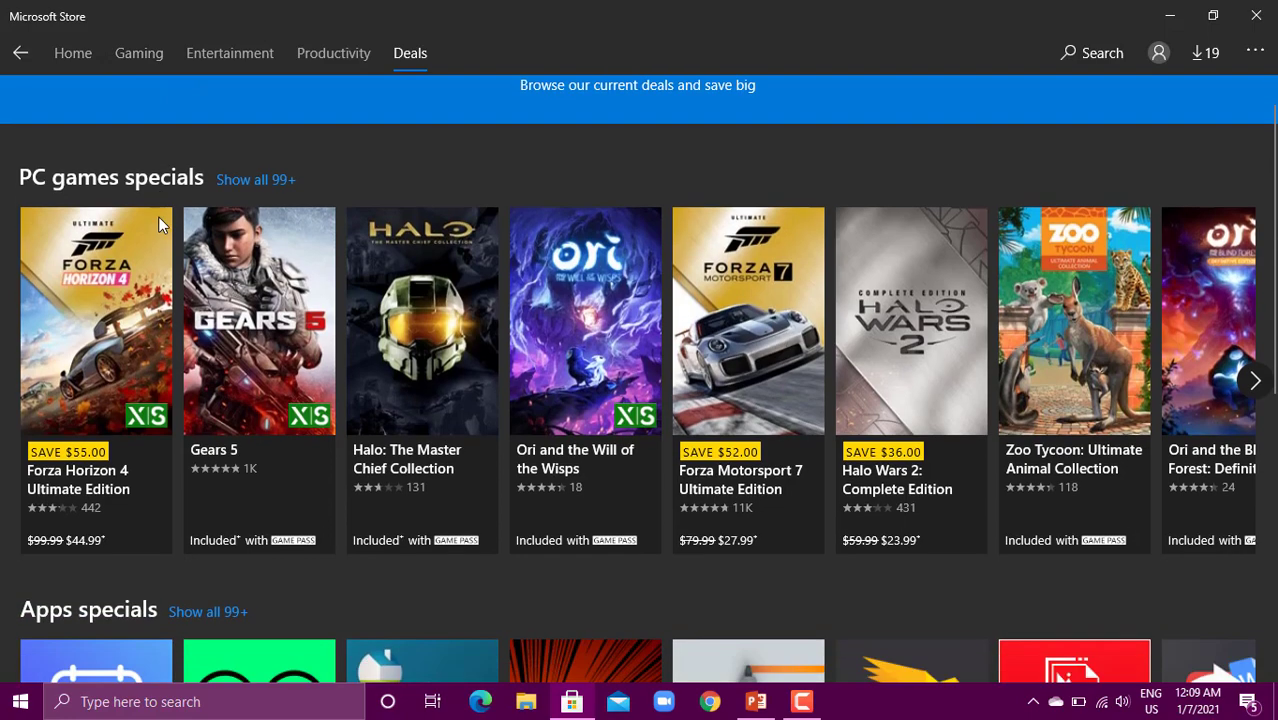
scroll(158, 216, "up", 2)
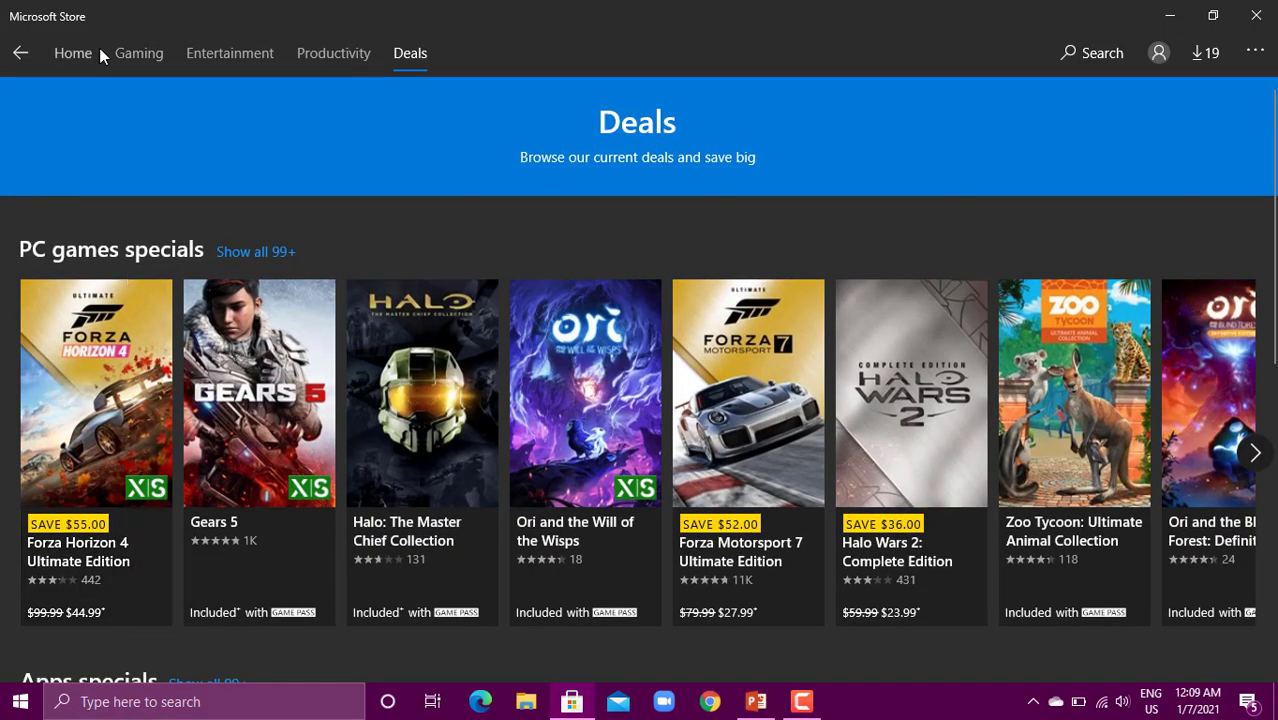
Return to the store's Home page and look over its featured content and Core games section
left_click(74, 50)
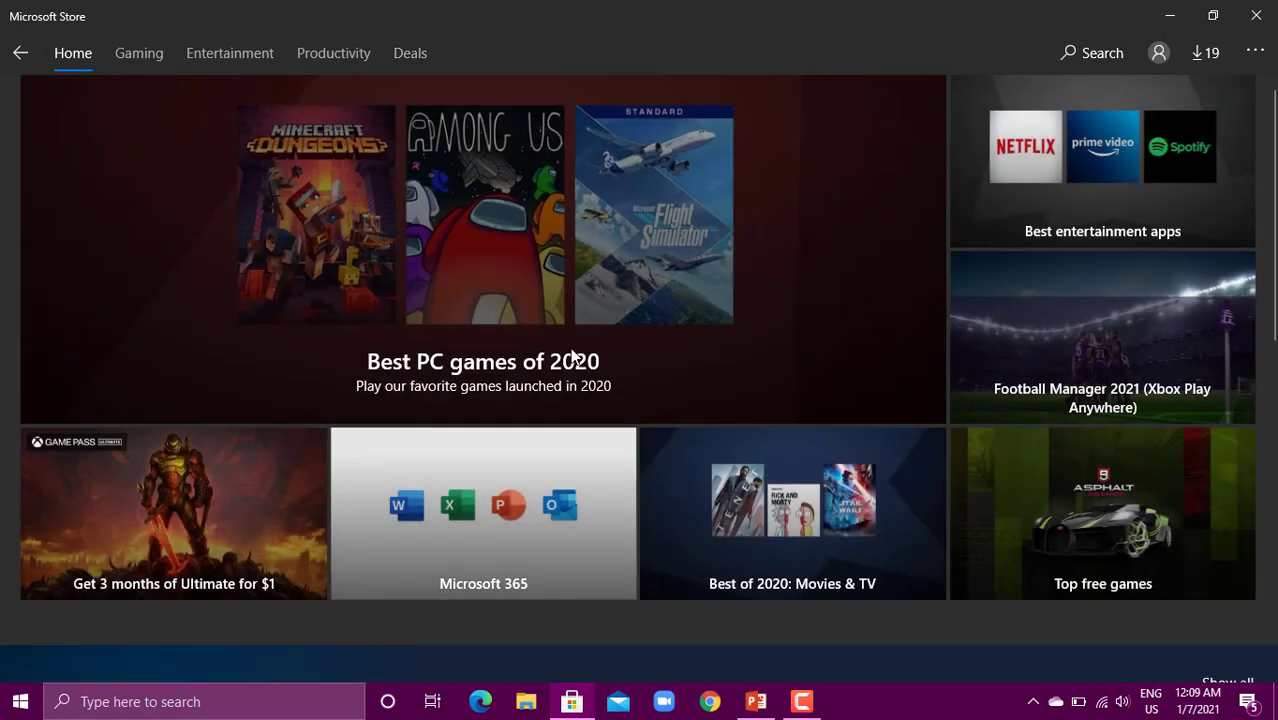
scroll(542, 529, "down", 5)
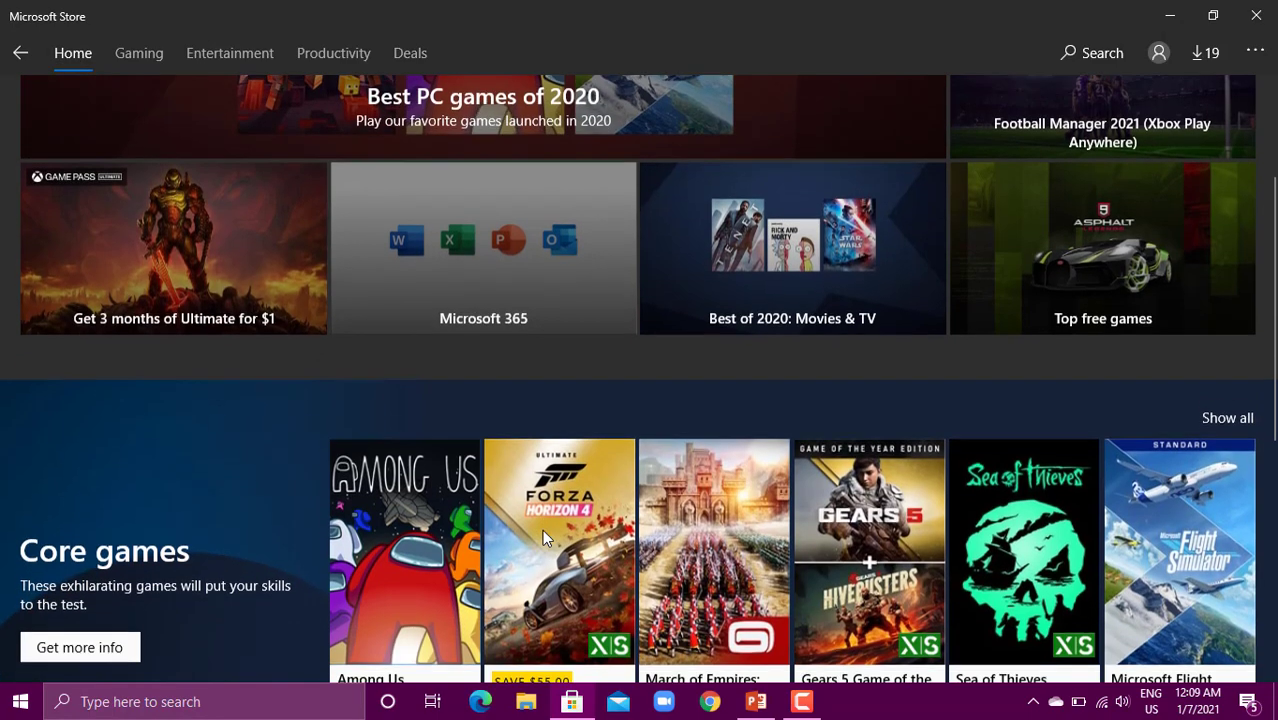
scroll(270, 459, "up", 3)
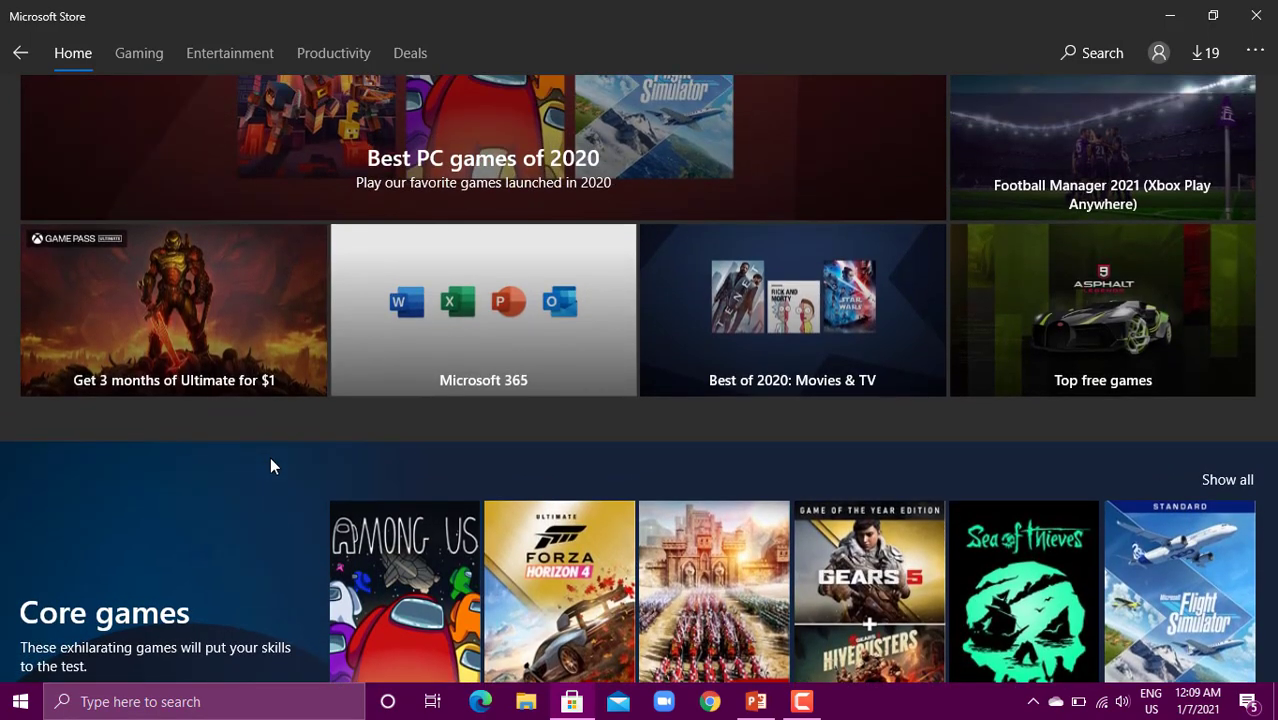
scroll(270, 462, "up", 2)
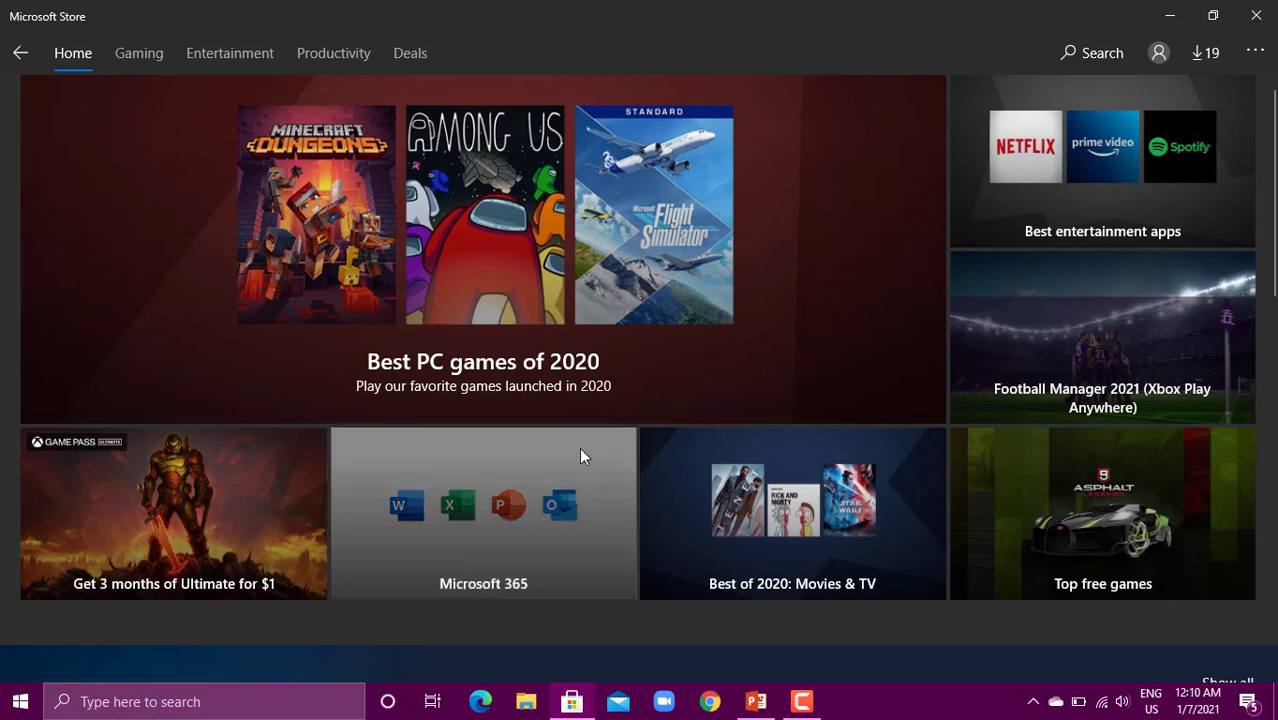
Open Microsoft Store from the Windows Start menu
key("super")
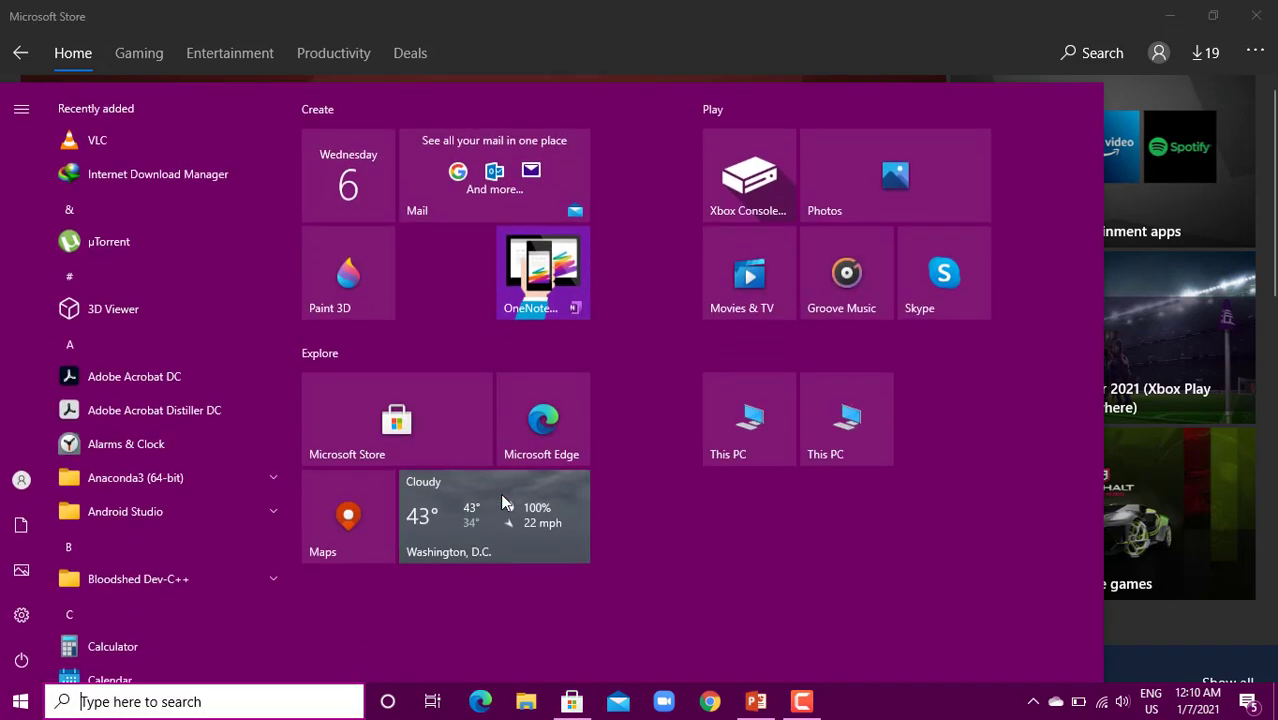
left_click(383, 428)
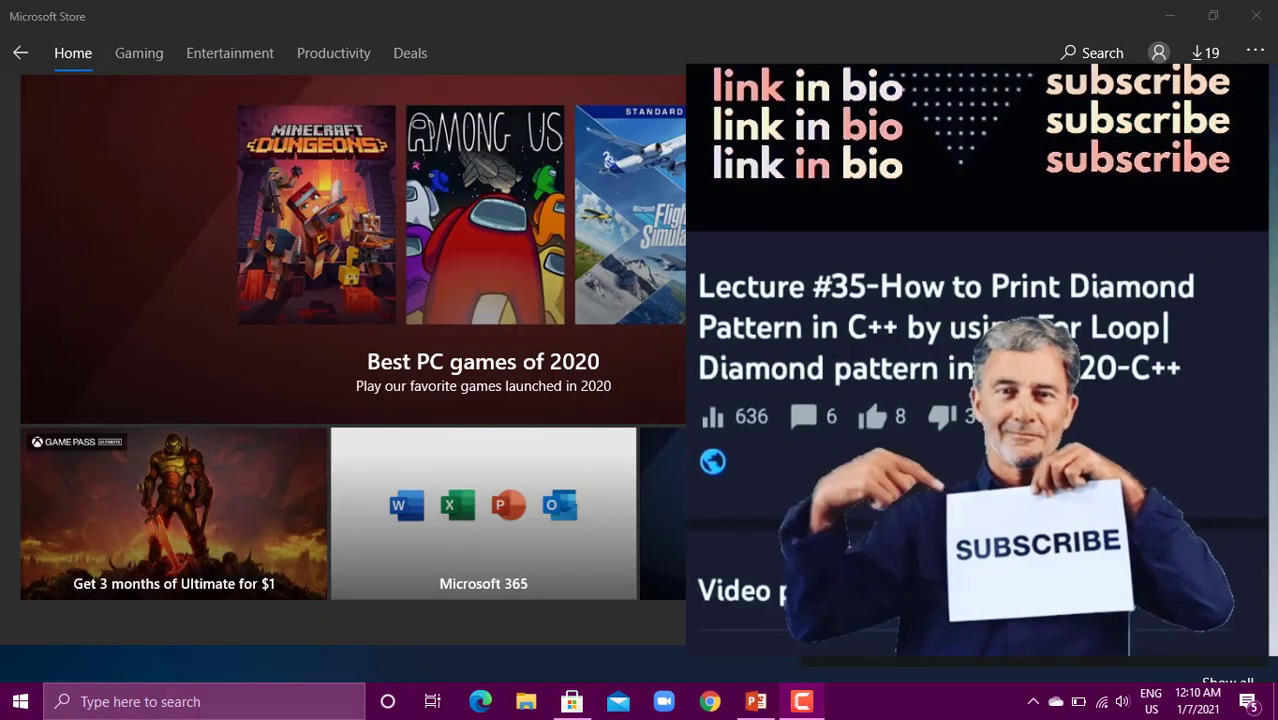